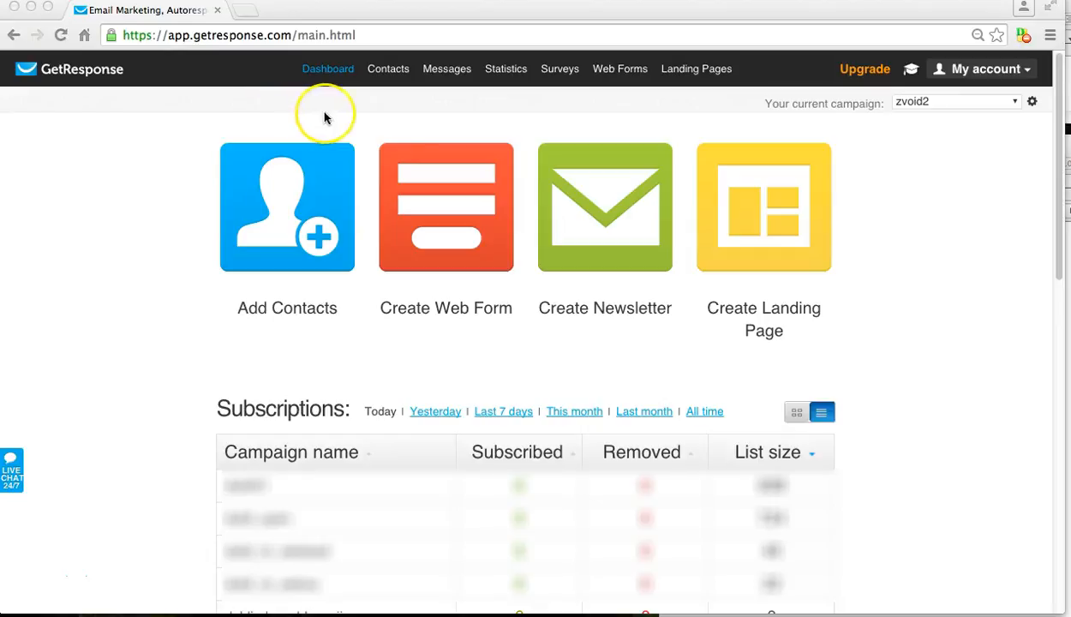
Start creating a new web form.
left_click(615, 75)
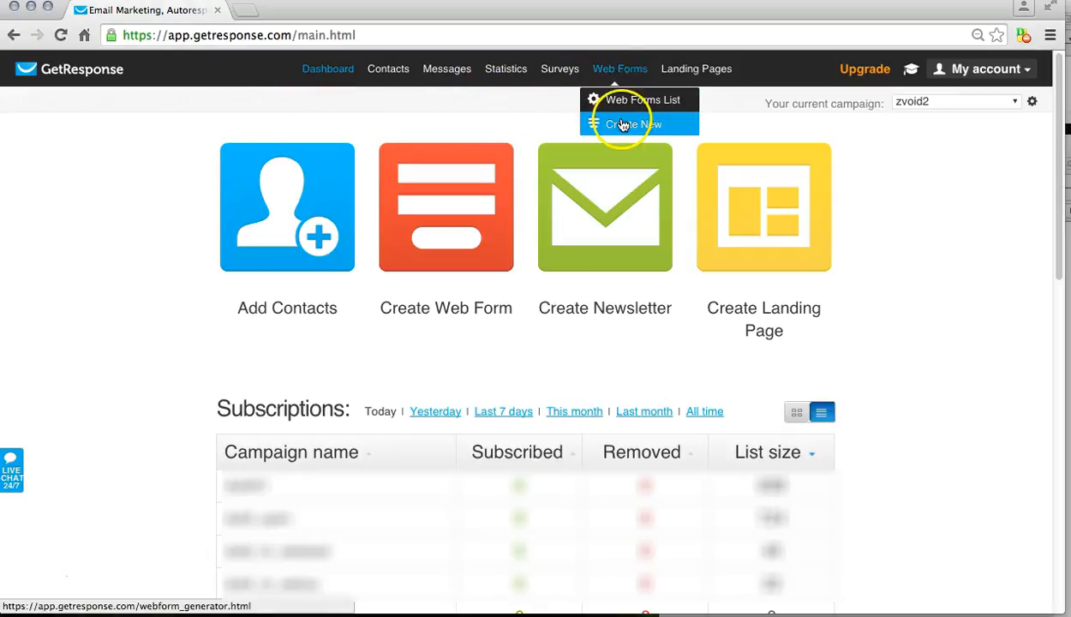
left_click(624, 126)
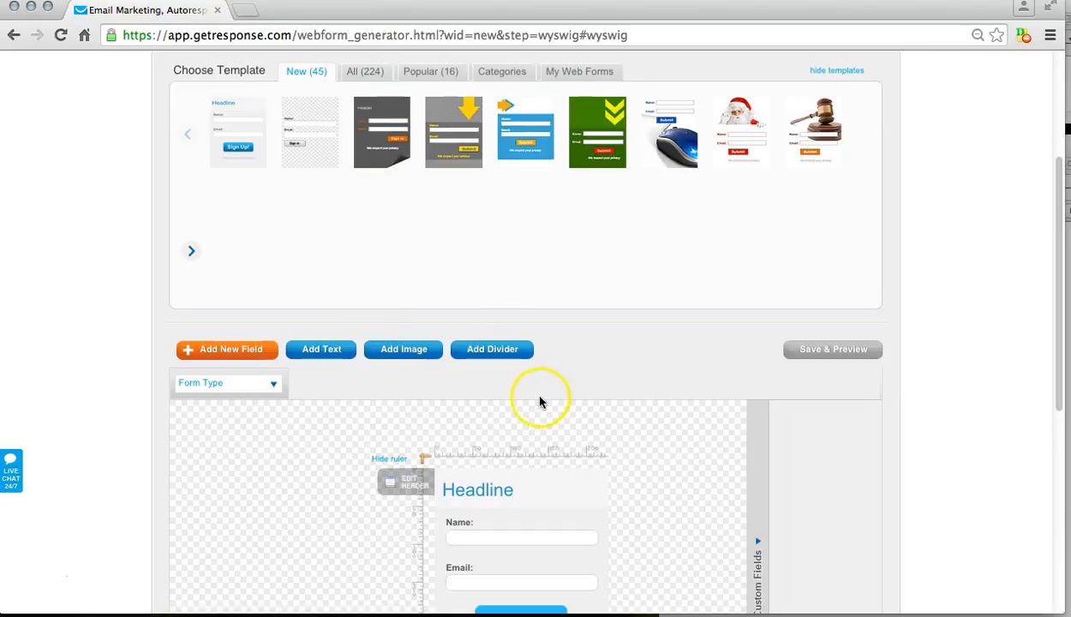
Examine the default form layout, including its Name and Email fields and the Sign Up button.
scroll(321, 437, "down", 2)
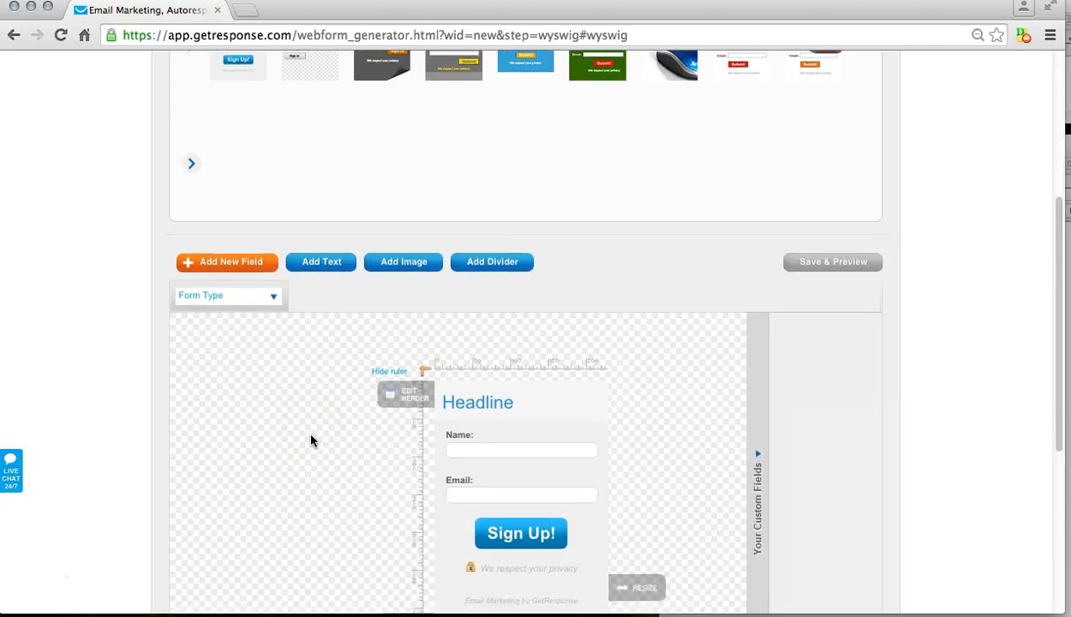
scroll(311, 440, "down", 2)
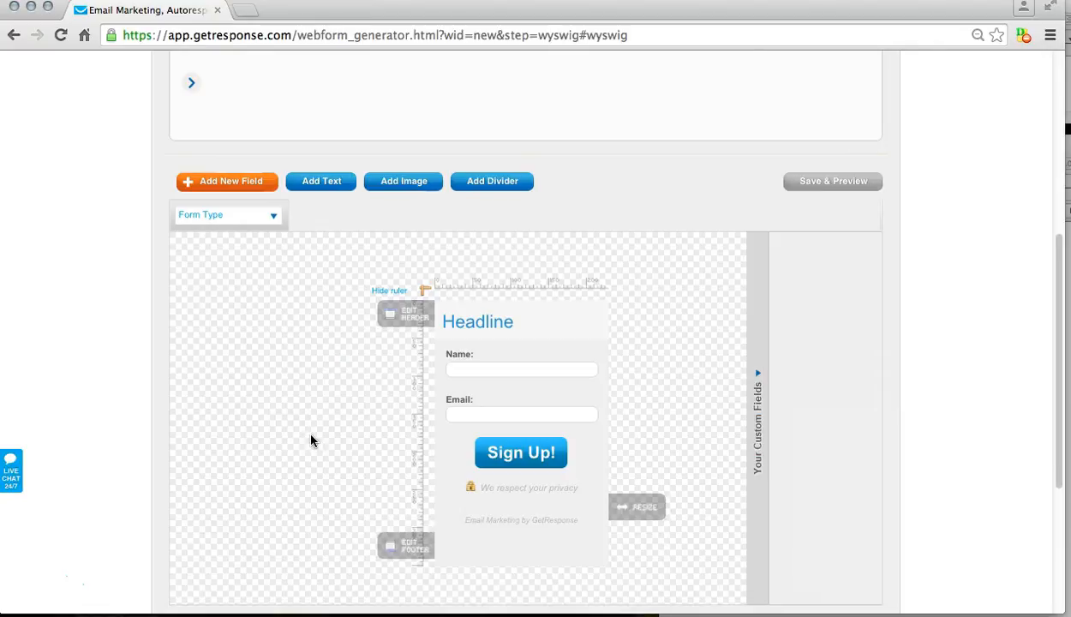
scroll(312, 441, "down", 1)
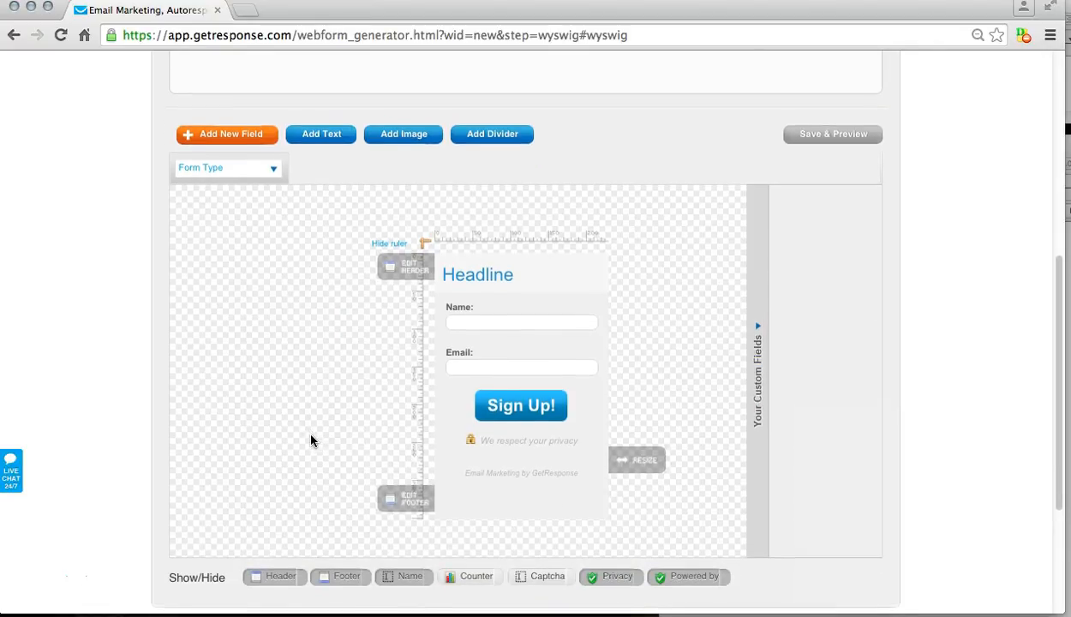
scroll(311, 440, "down", 1)
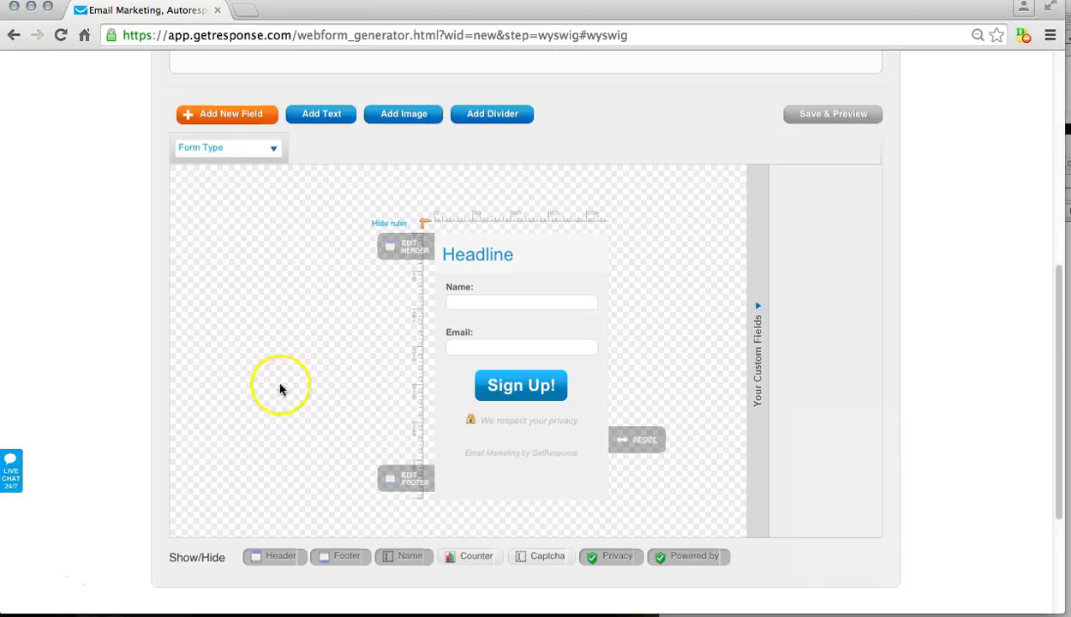
scroll(299, 375, "down", 2)
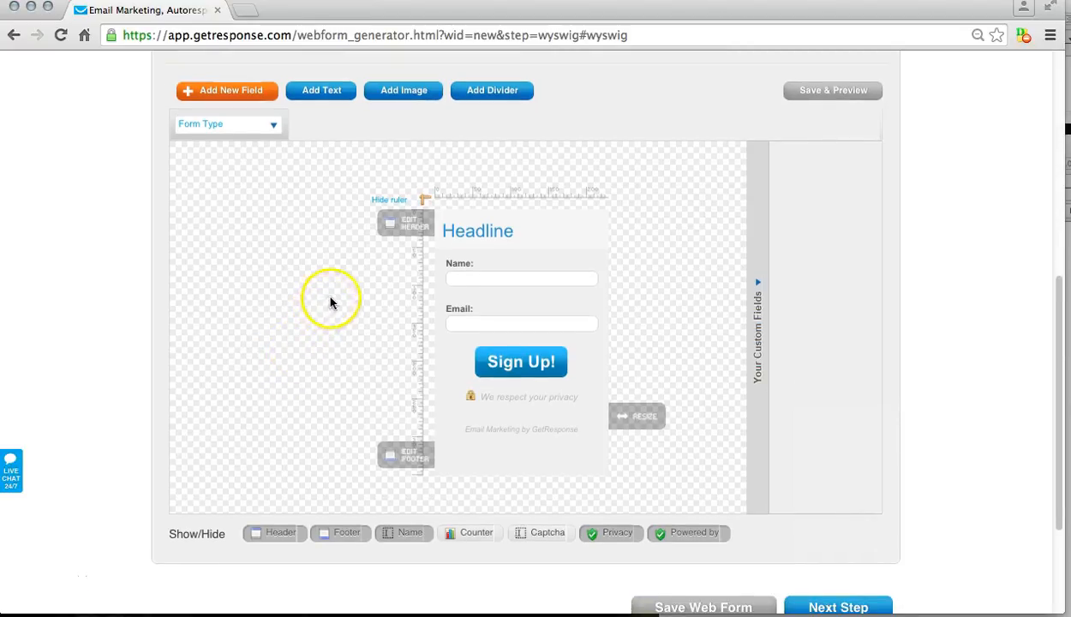
mouse_move(399, 281)
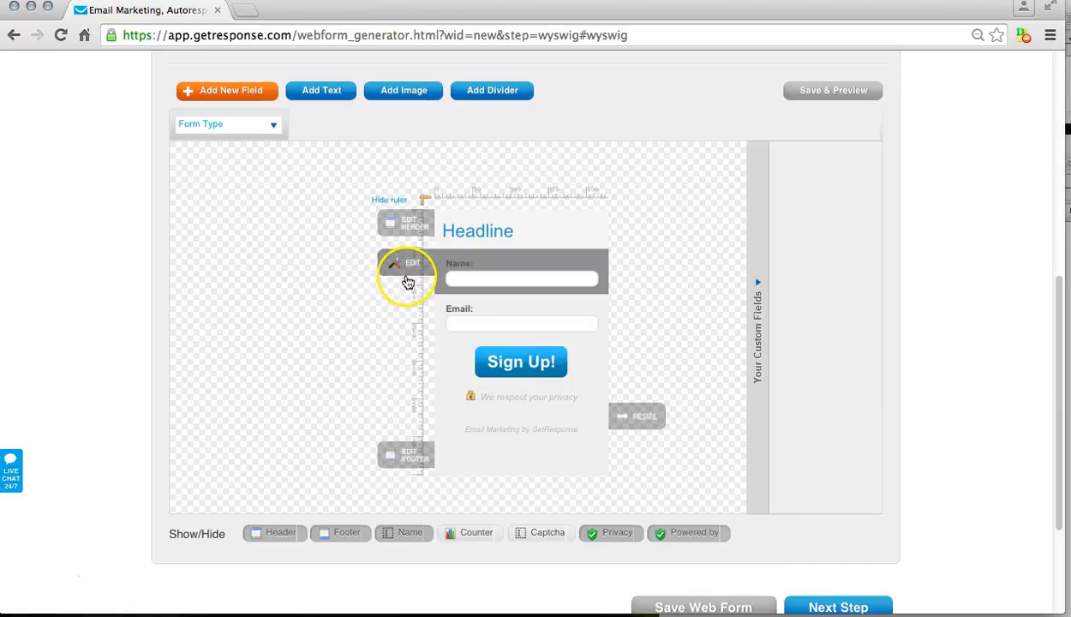
mouse_move(412, 314)
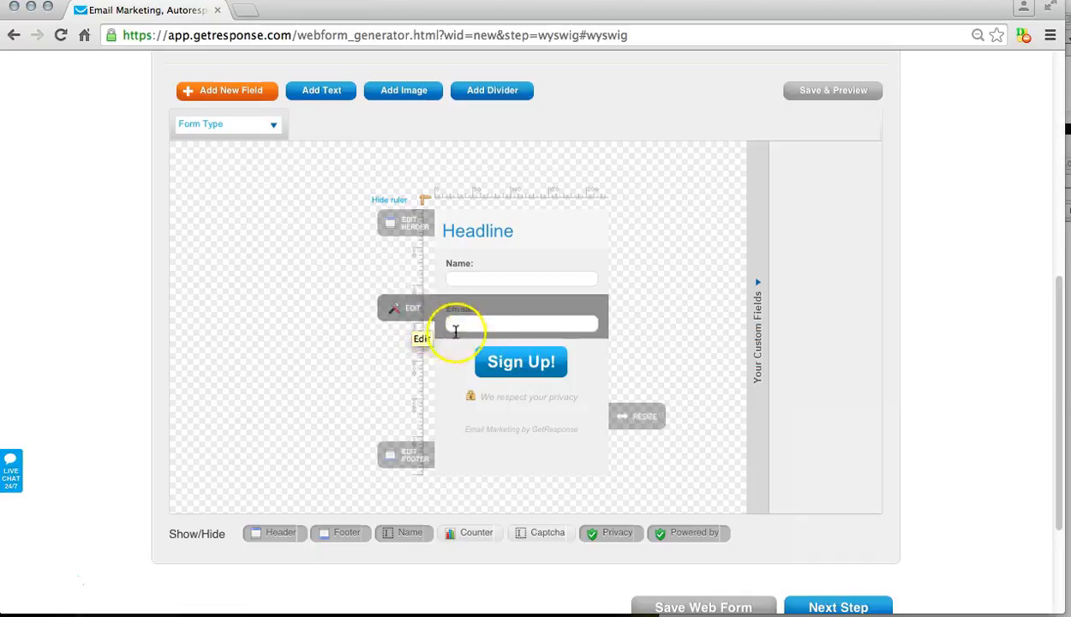
mouse_move(506, 364)
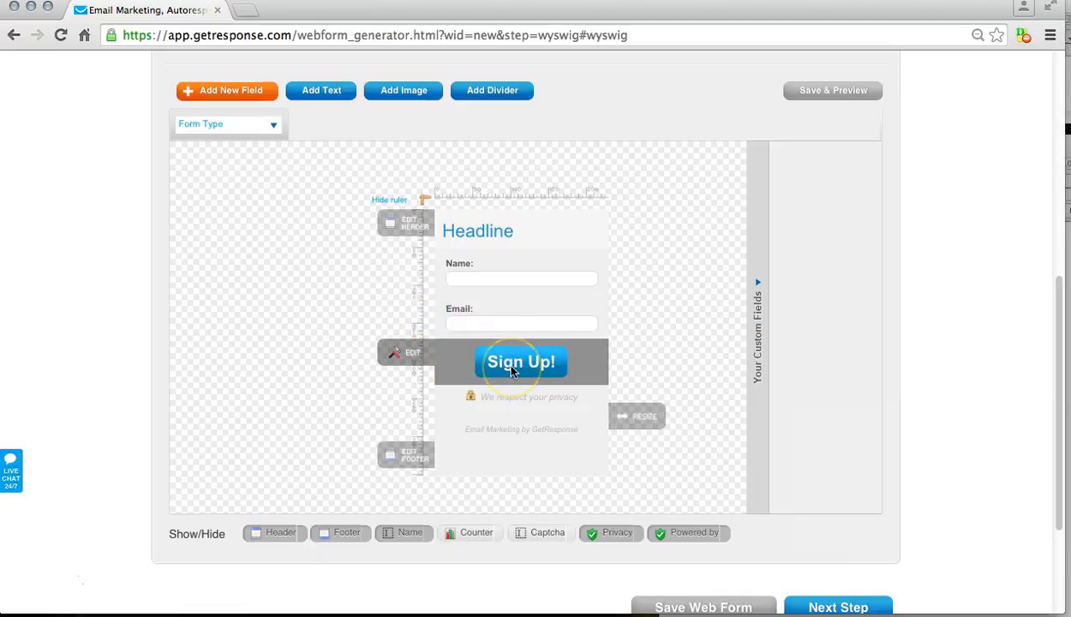
Hide the Header, Footer, Privacy and Powered by elements of the form, leaving Name displayed.
scroll(269, 474, "down", 2)
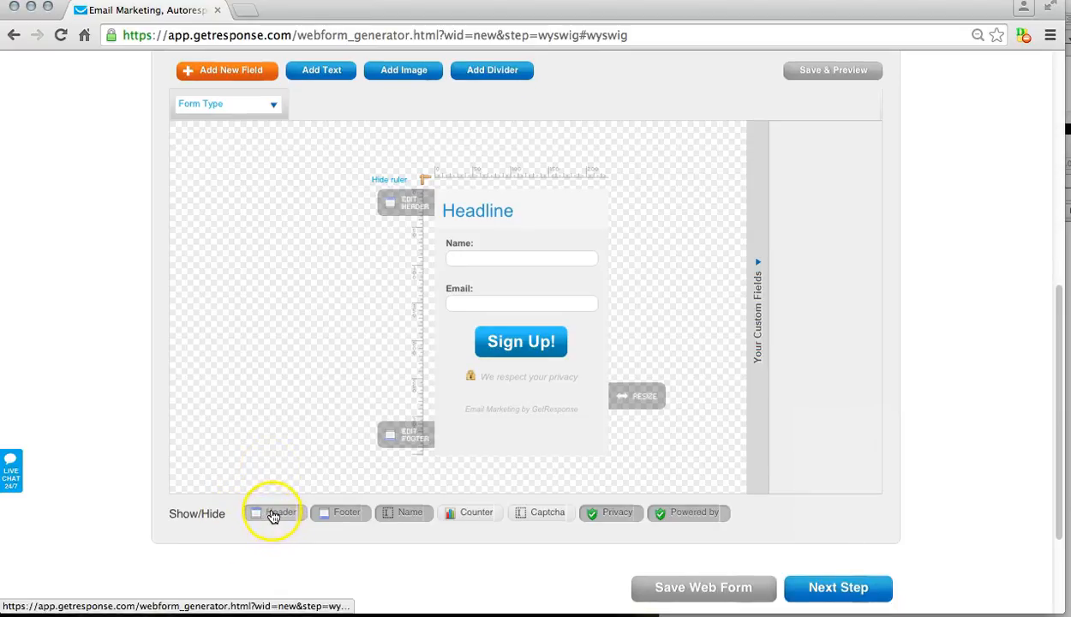
left_click(276, 519)
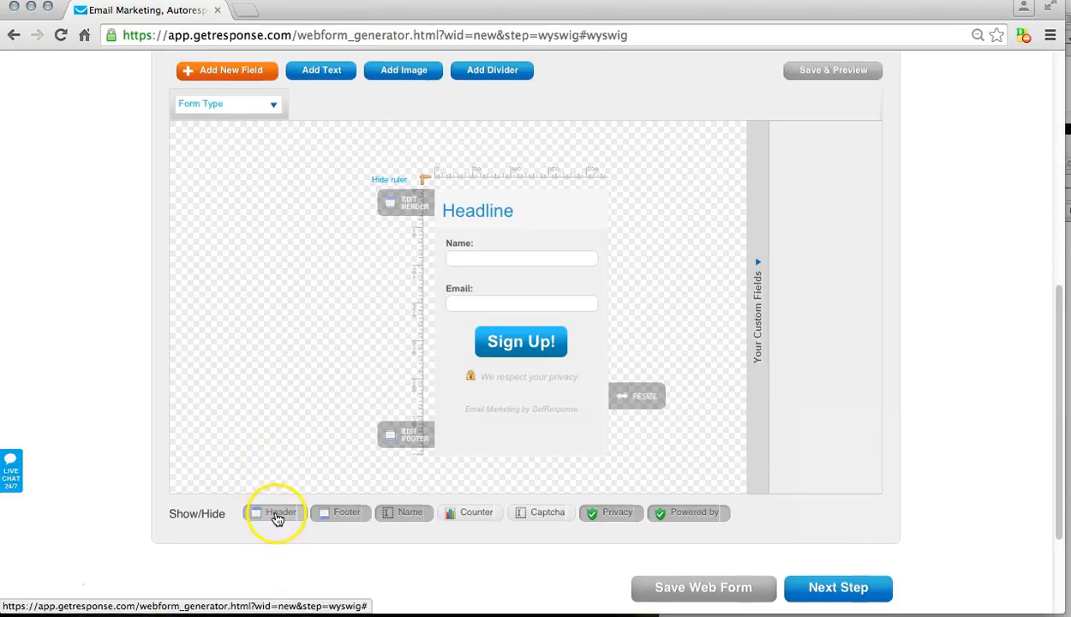
left_click(325, 482)
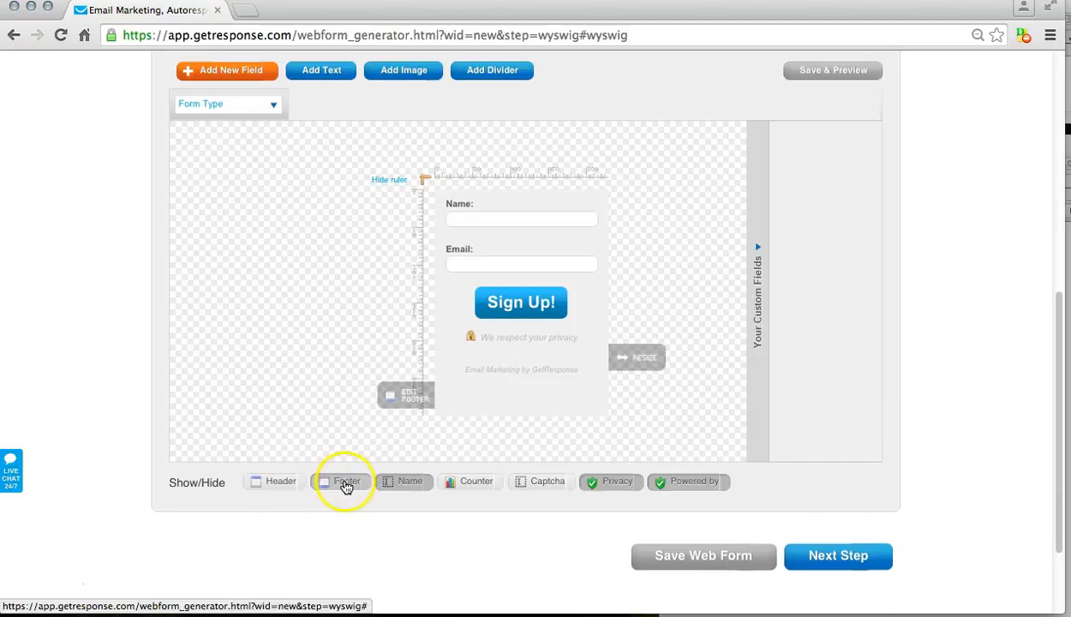
left_click(383, 489)
left_click(480, 486)
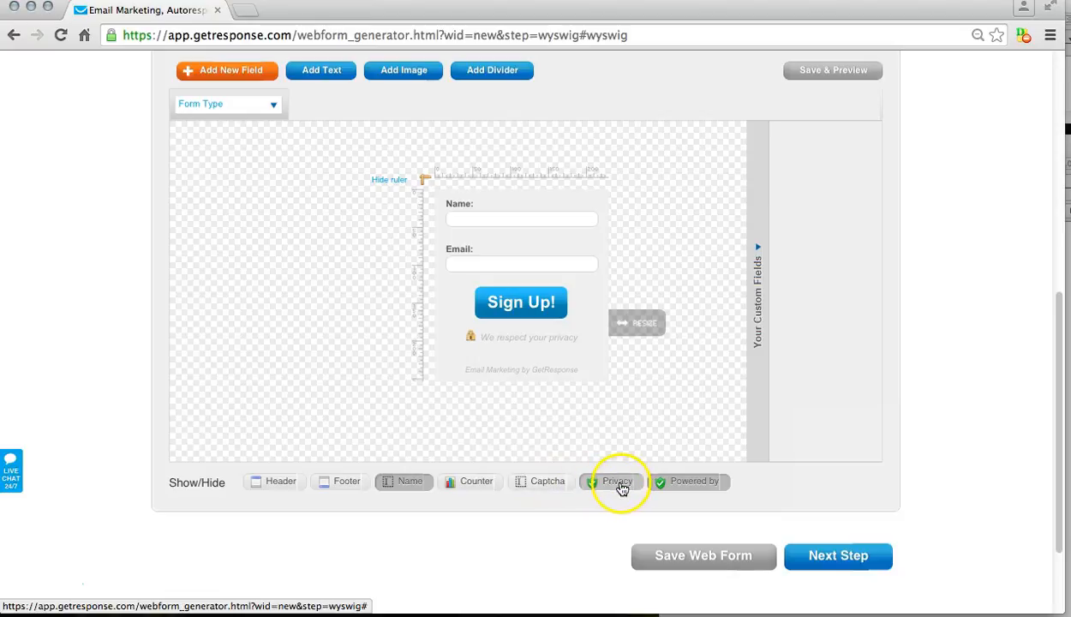
left_click(620, 485)
left_click(699, 485)
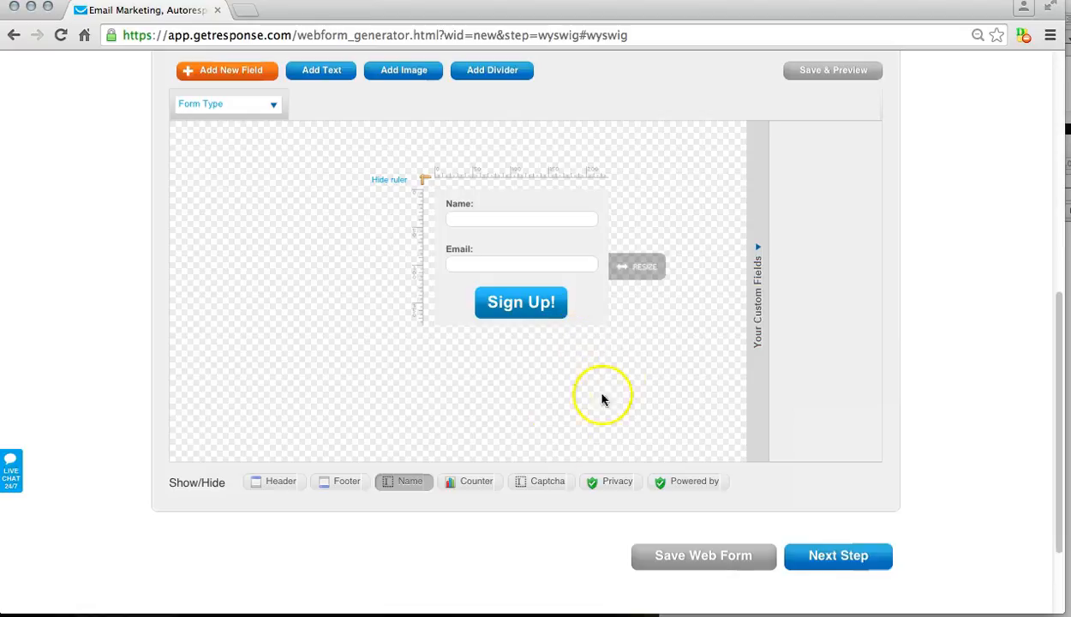
Proceed to the web form settings and select the text of the Web Form Name.
scroll(600, 544, "down", 1)
scroll(607, 553, "down", 2)
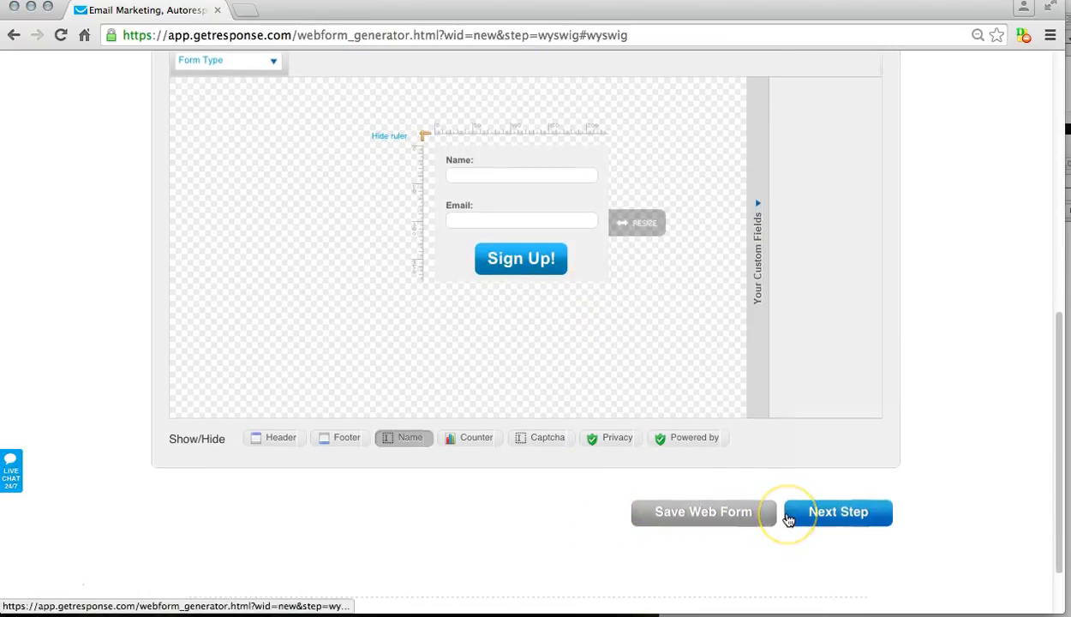
left_click(788, 519)
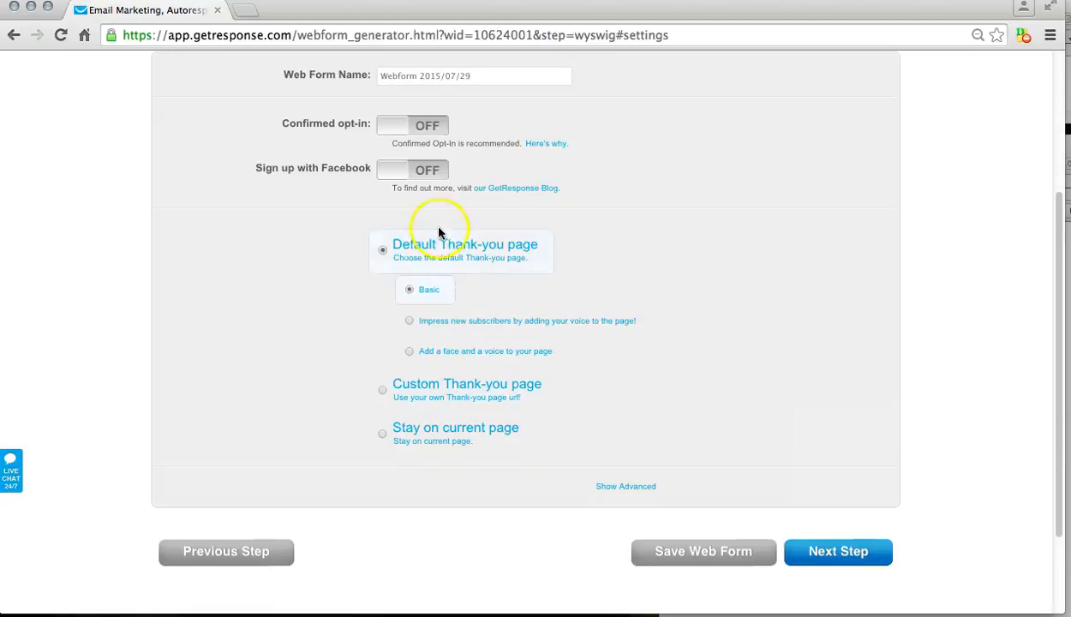
left_click(502, 74)
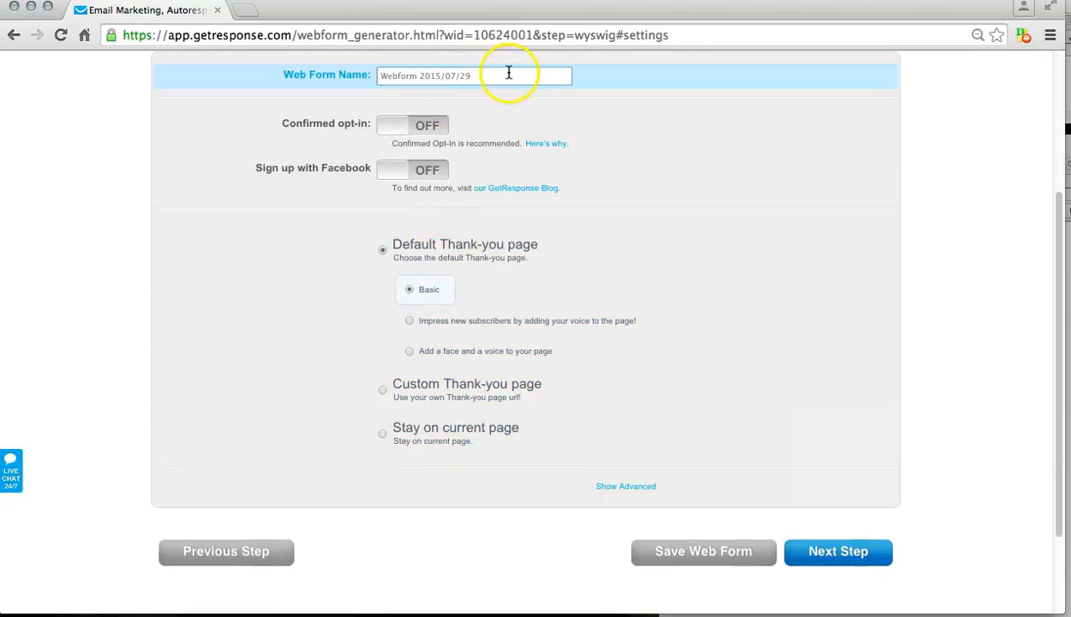
left_click_drag(505, 74, 374, 78)
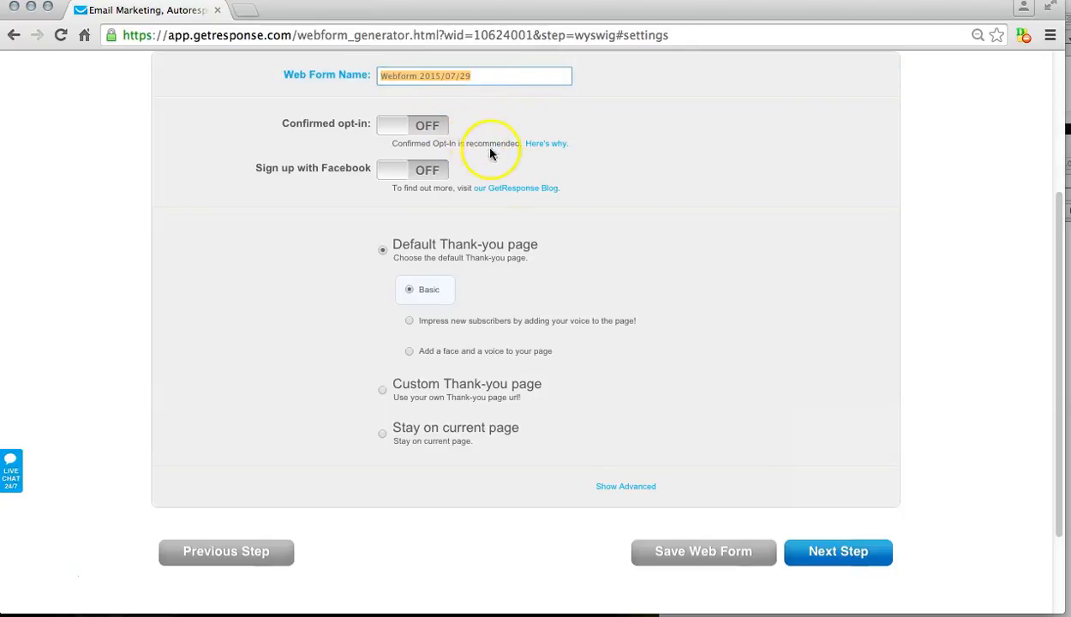
left_click(382, 396)
left_click(446, 331)
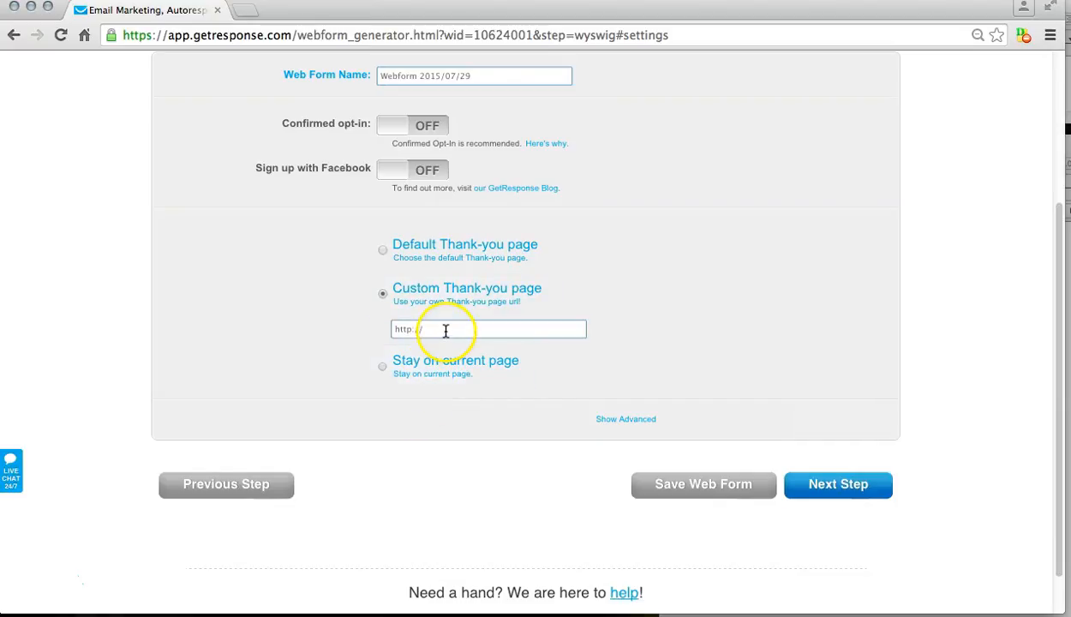
left_click(447, 328)
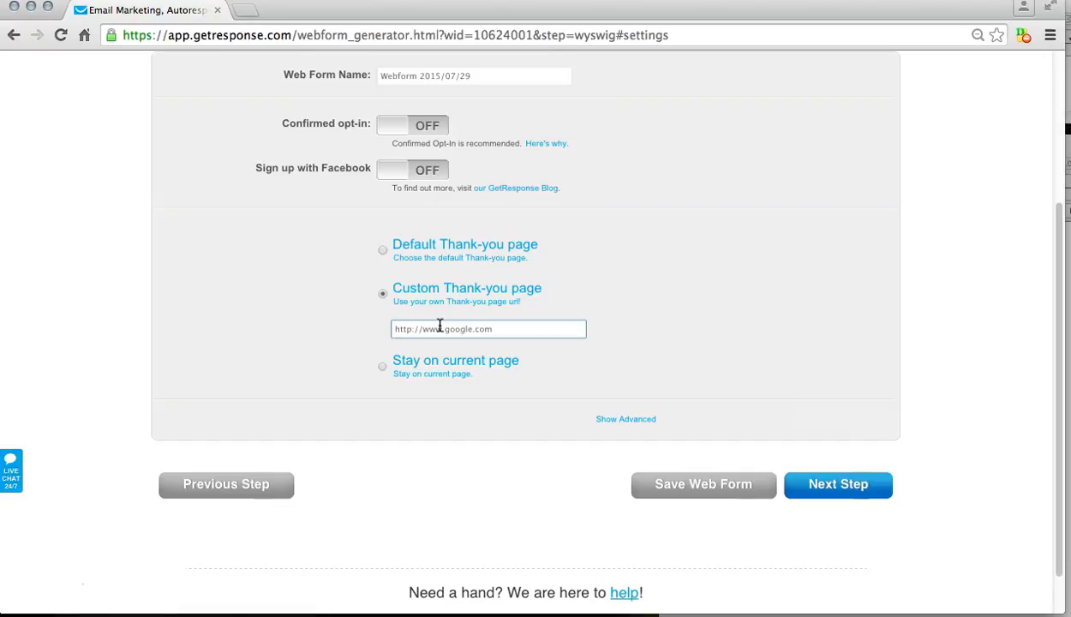
Show the advanced form settings and review the email error, already subscribed URL, contact data and campaign options.
left_click(621, 424)
scroll(615, 465, "down", 5)
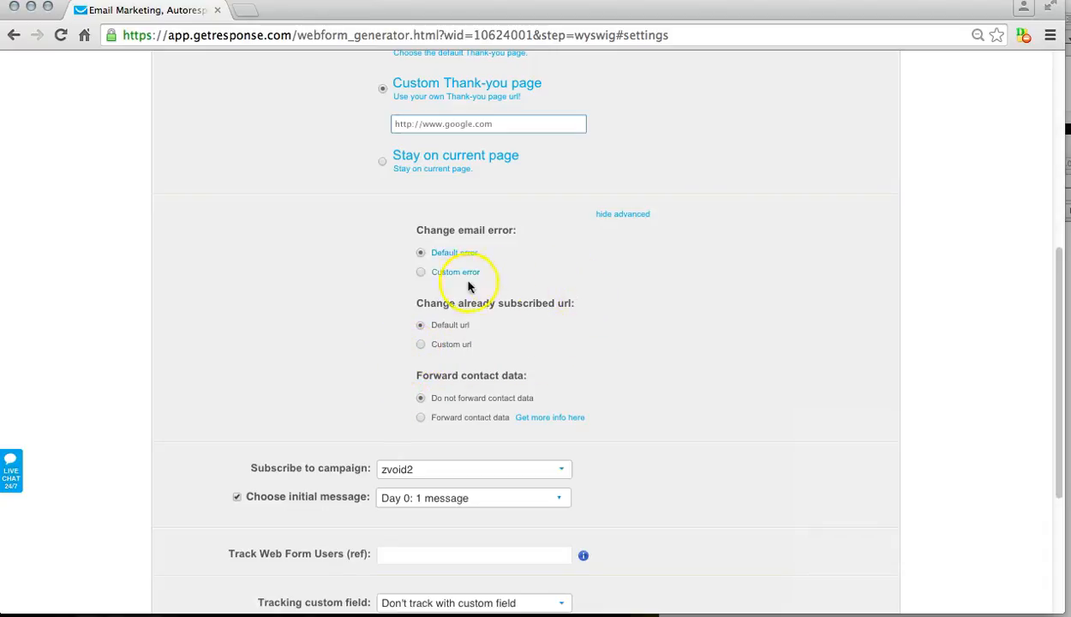
left_click(434, 355)
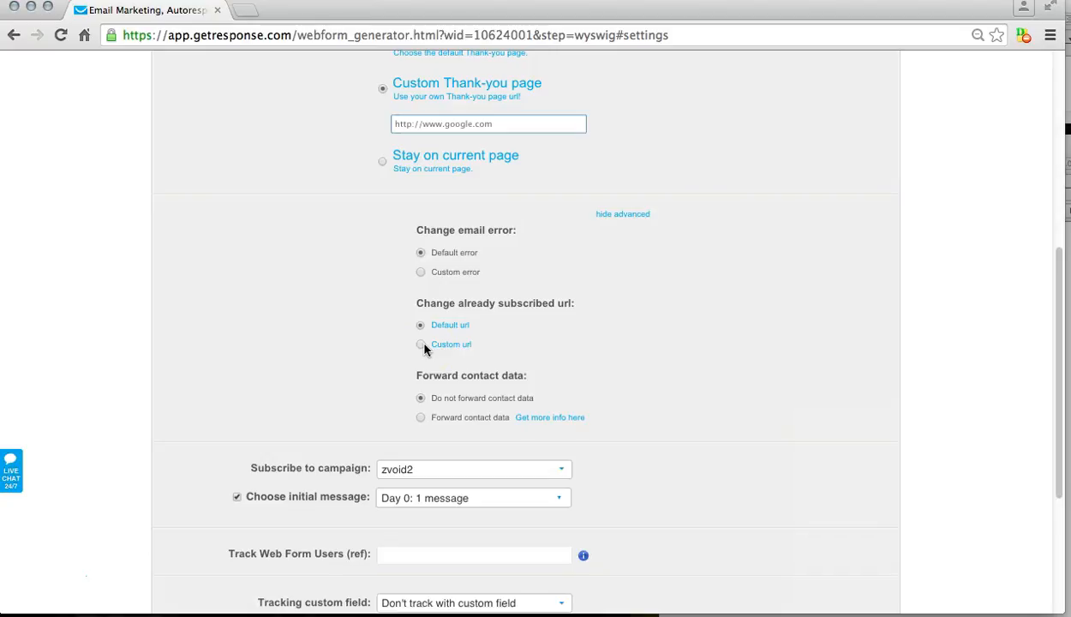
scroll(386, 376, "down", 1)
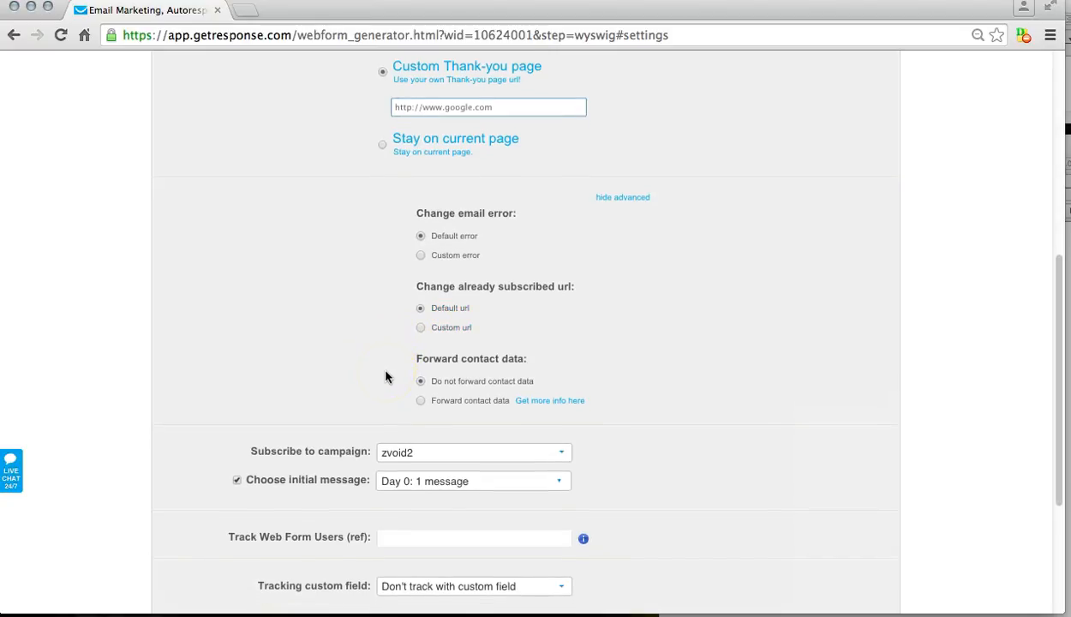
scroll(386, 375, "down", 4)
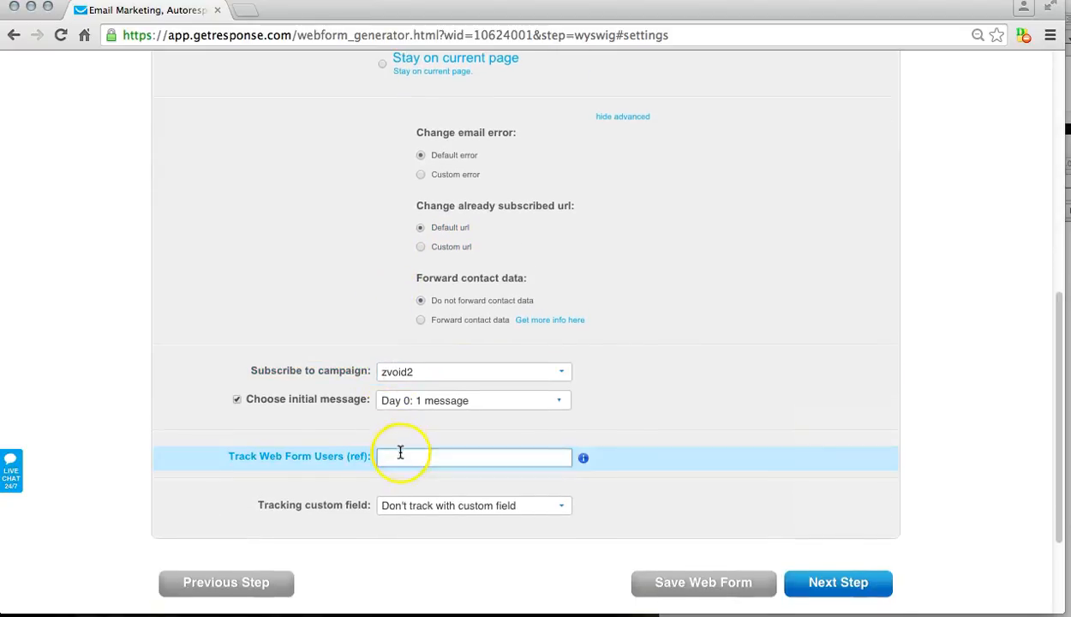
scroll(400, 452, "down", 7)
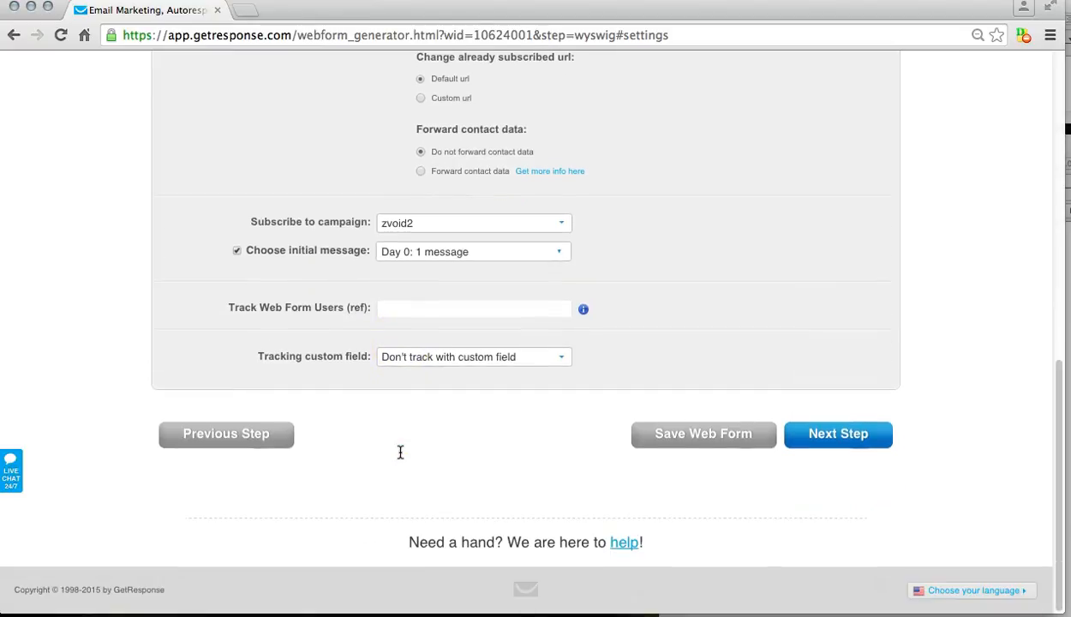
Set the tracking custom field to refer.
left_click(442, 358)
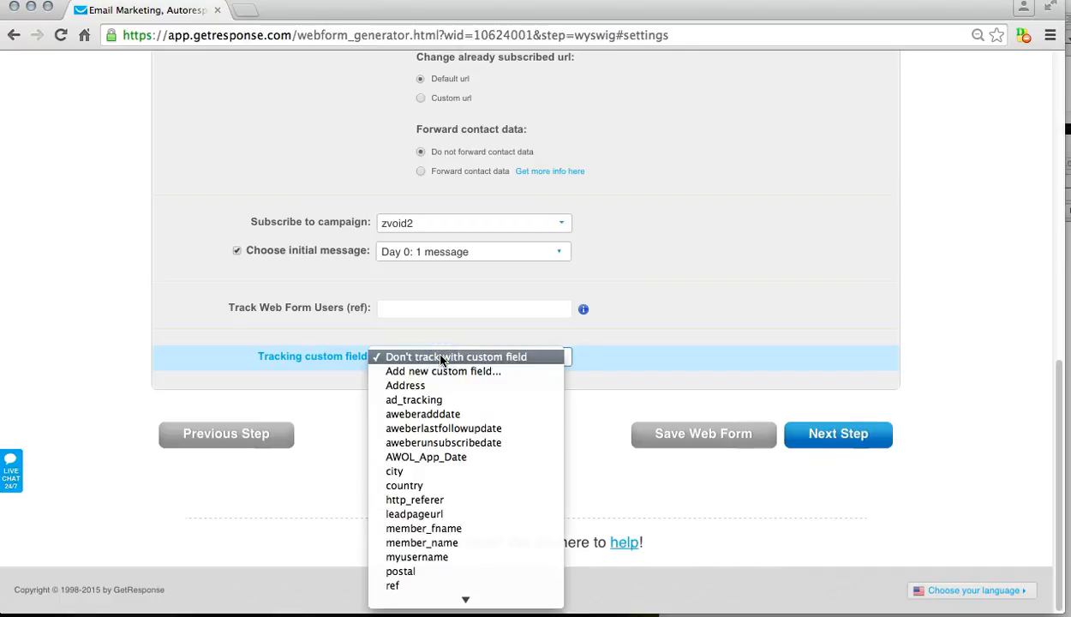
scroll(459, 506, "down", 4)
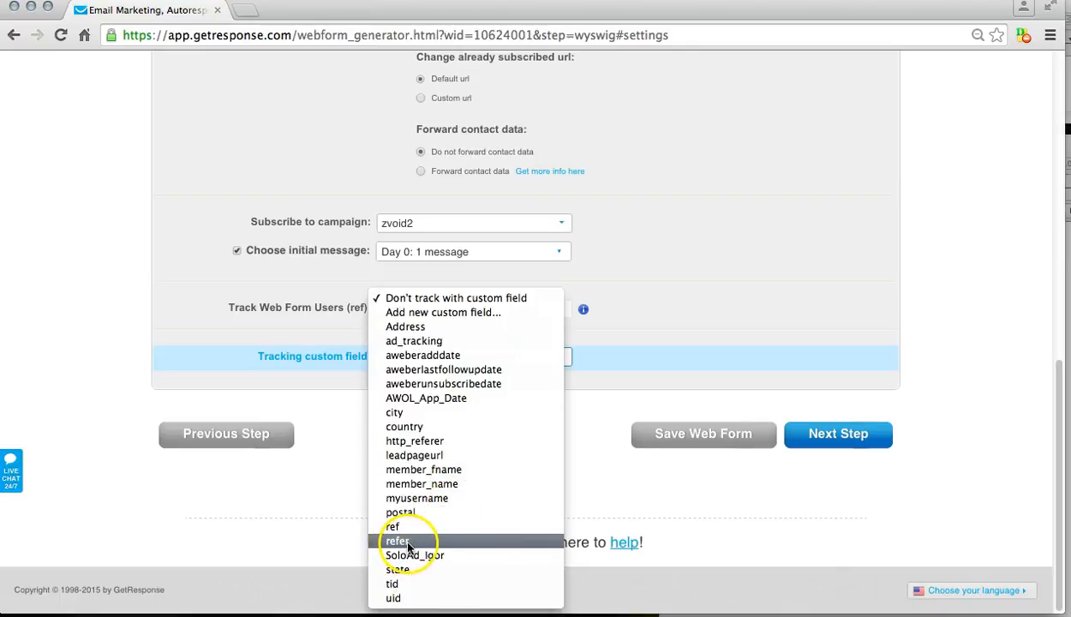
left_click(408, 543)
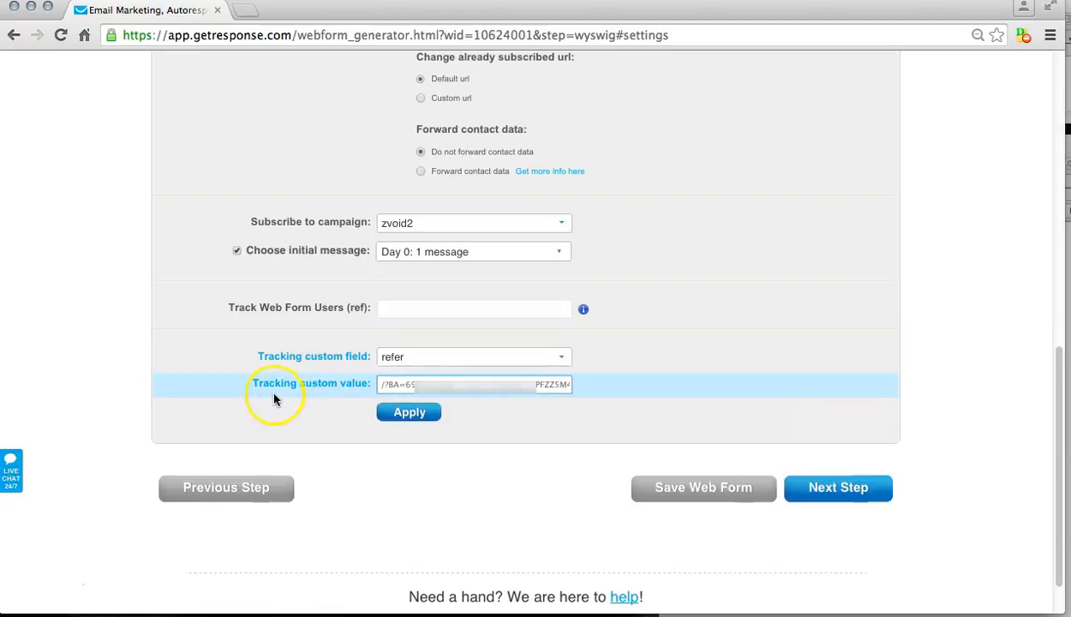
left_click(465, 403)
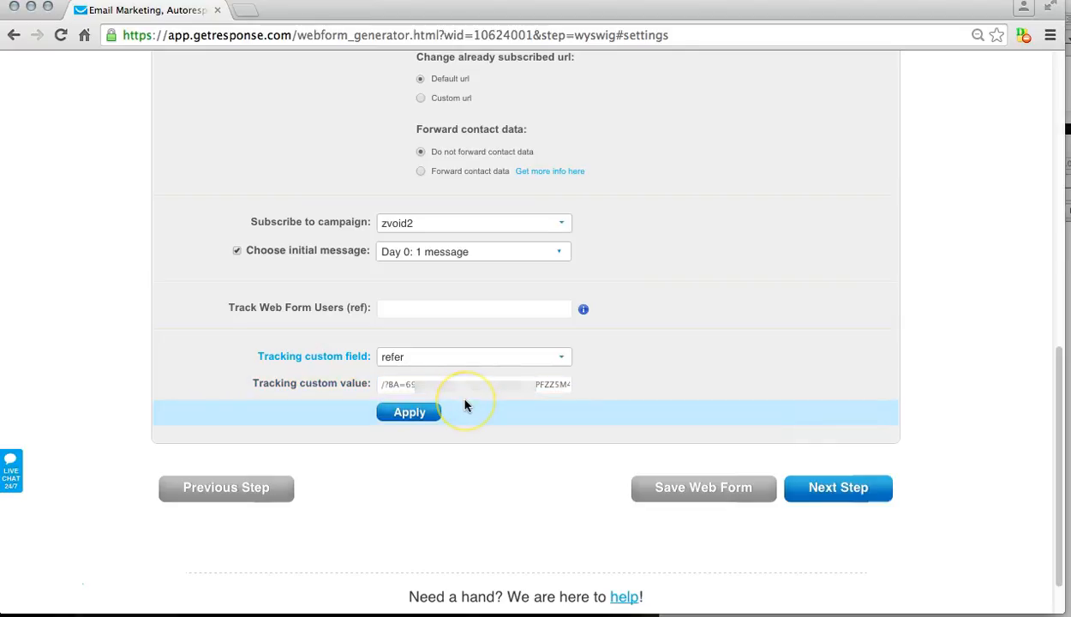
left_click(471, 382)
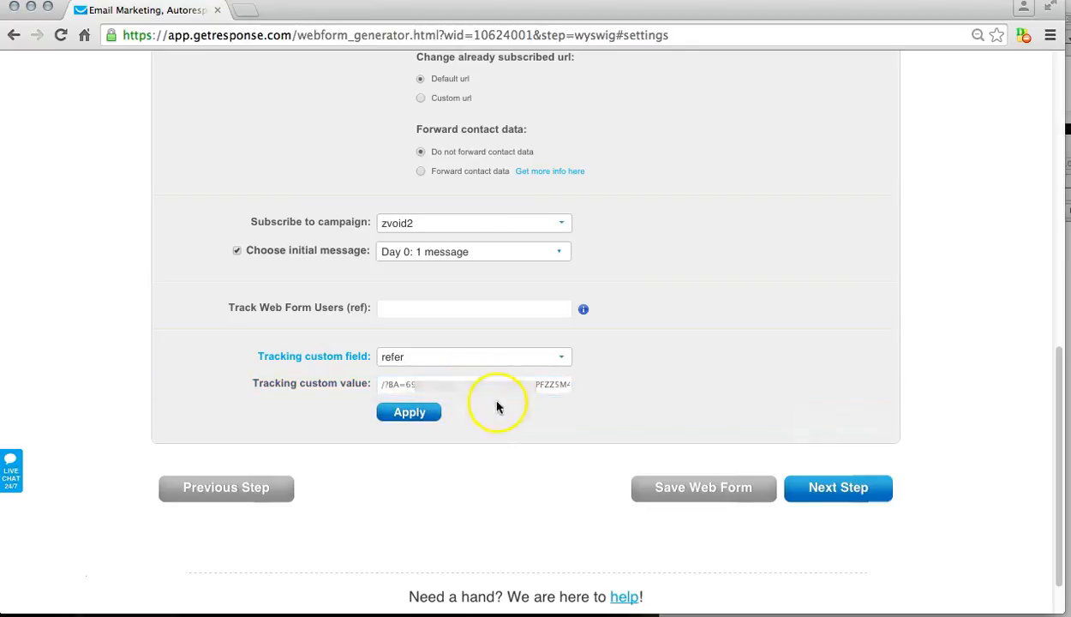
Proceed to the form's publishing step and switch the code from JavaScript to HTML.
left_click(791, 499)
left_click(726, 487)
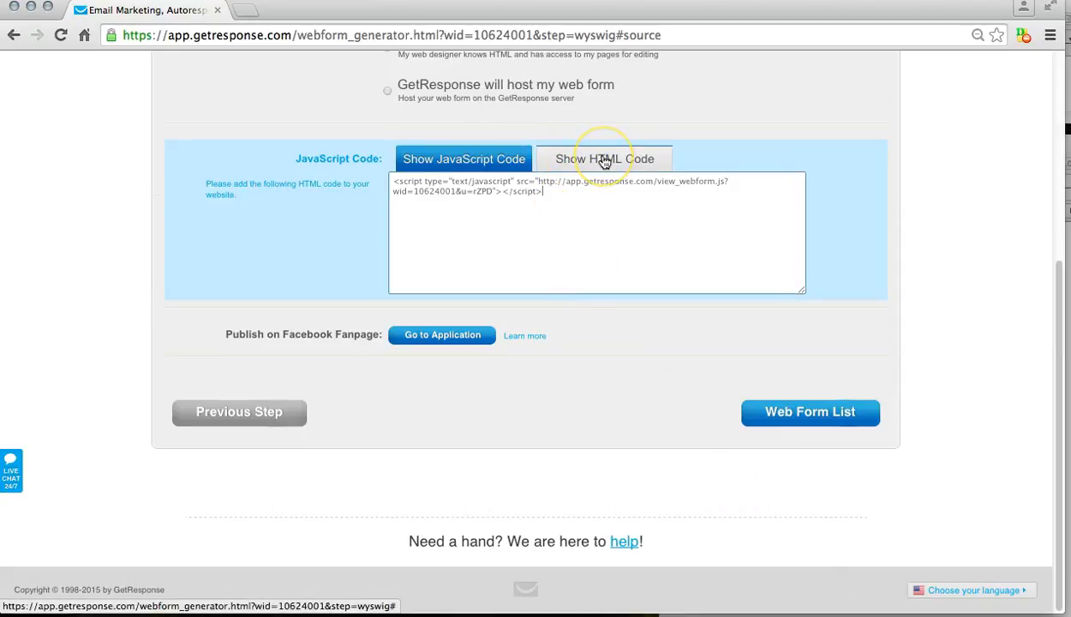
left_click(605, 159)
Select the web form's entire HTML code, including its CSS styles, and copy it.
left_click(529, 192)
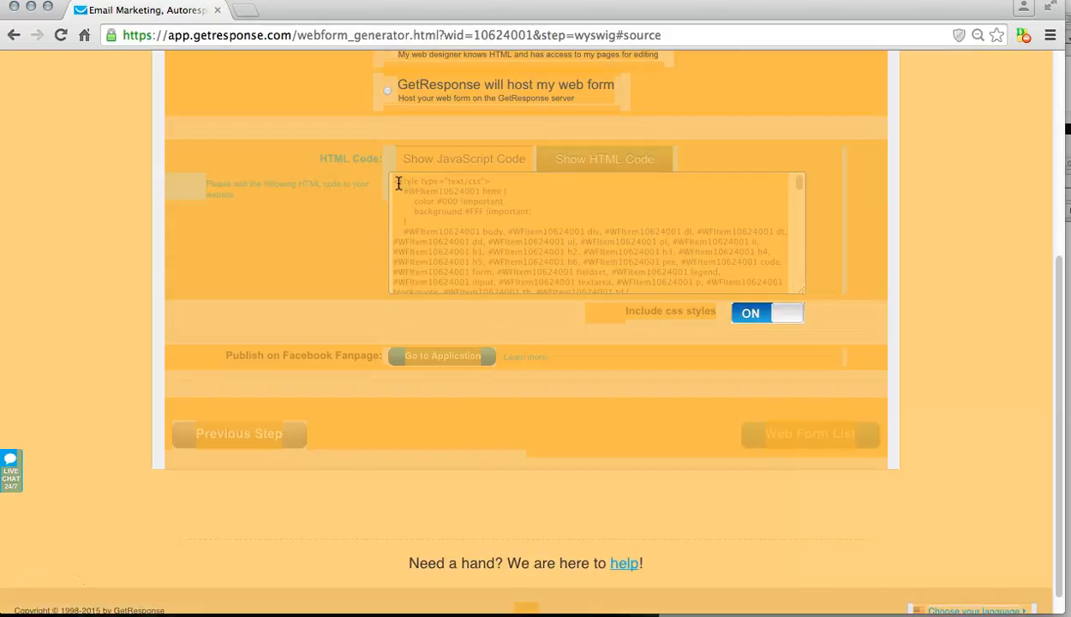
left_click(412, 189)
left_click(430, 230)
key("super+a")
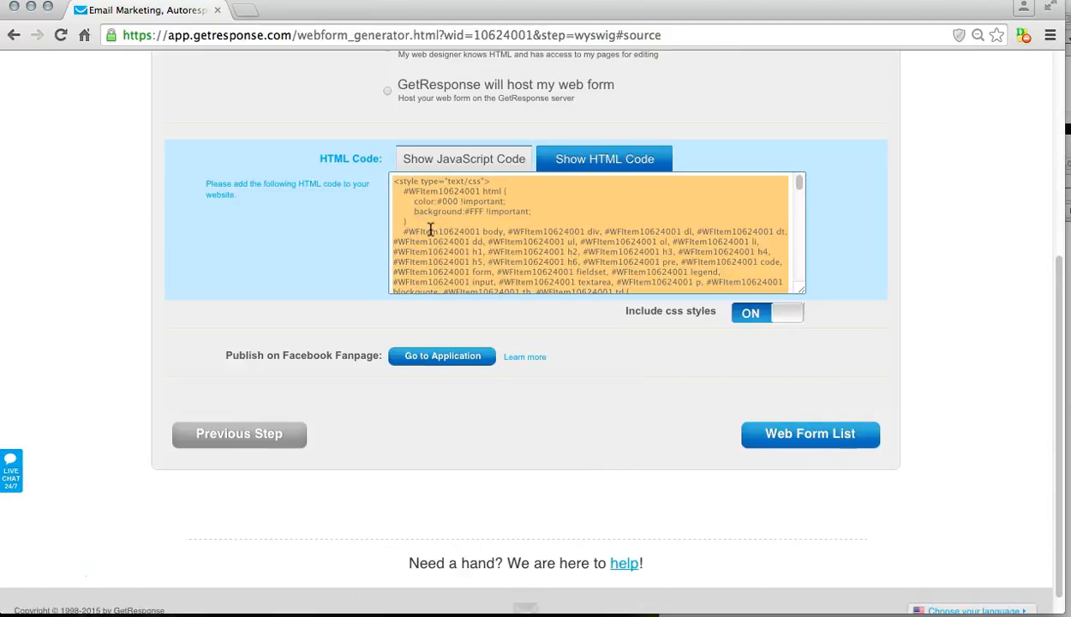
right_click(430, 230)
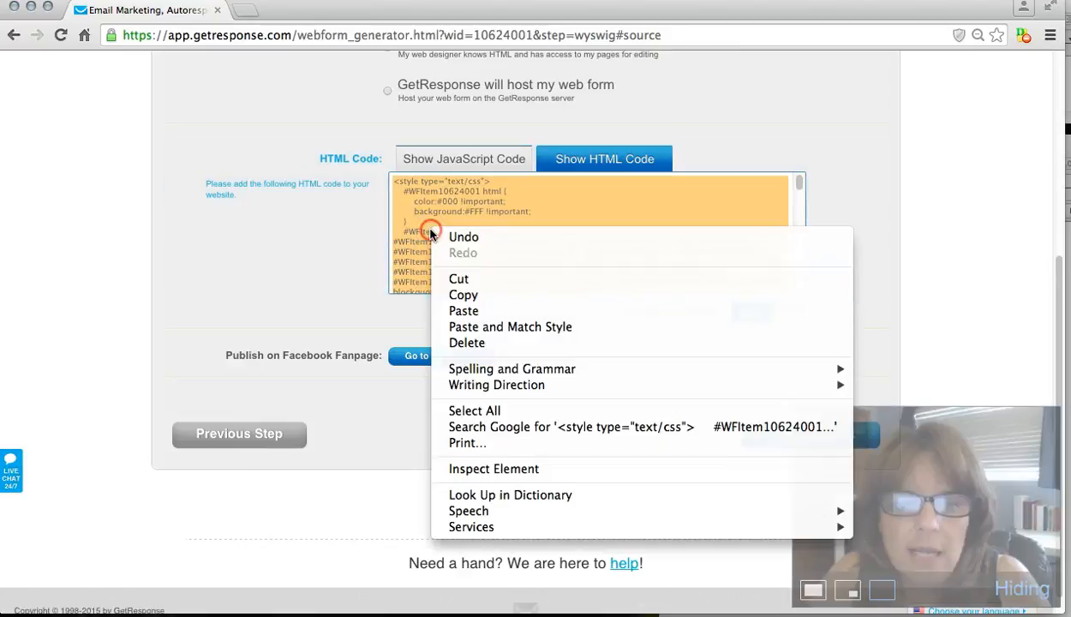
left_click(466, 296)
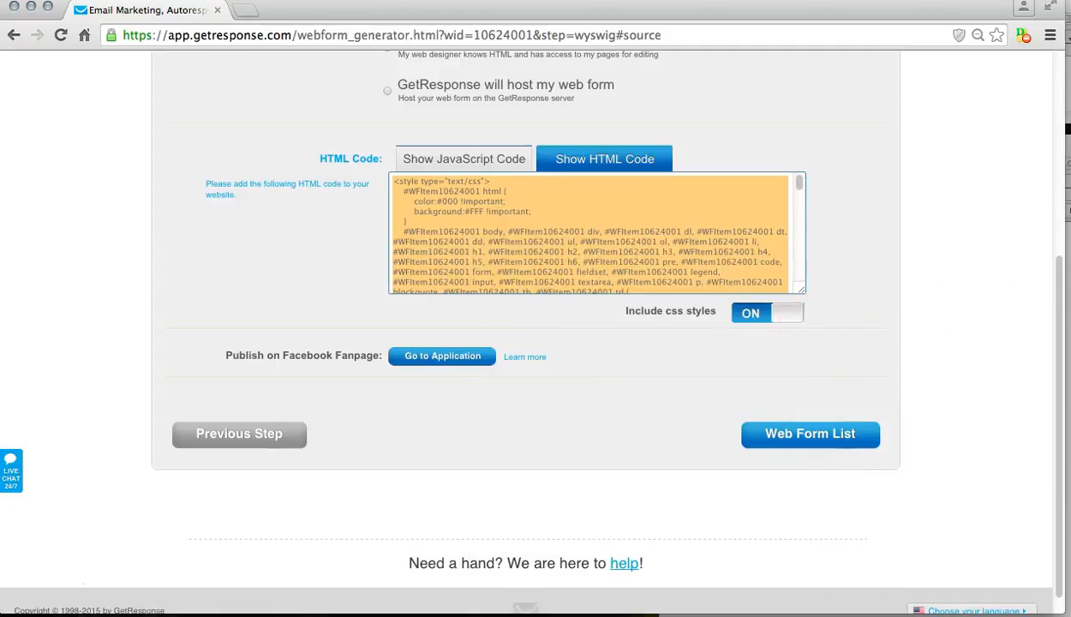
Switch to the blank untitled TextEdit document, move it over the browser, and paste the copied form code into it.
left_click(1068, 167)
left_click_drag(990, 142, 602, 62)
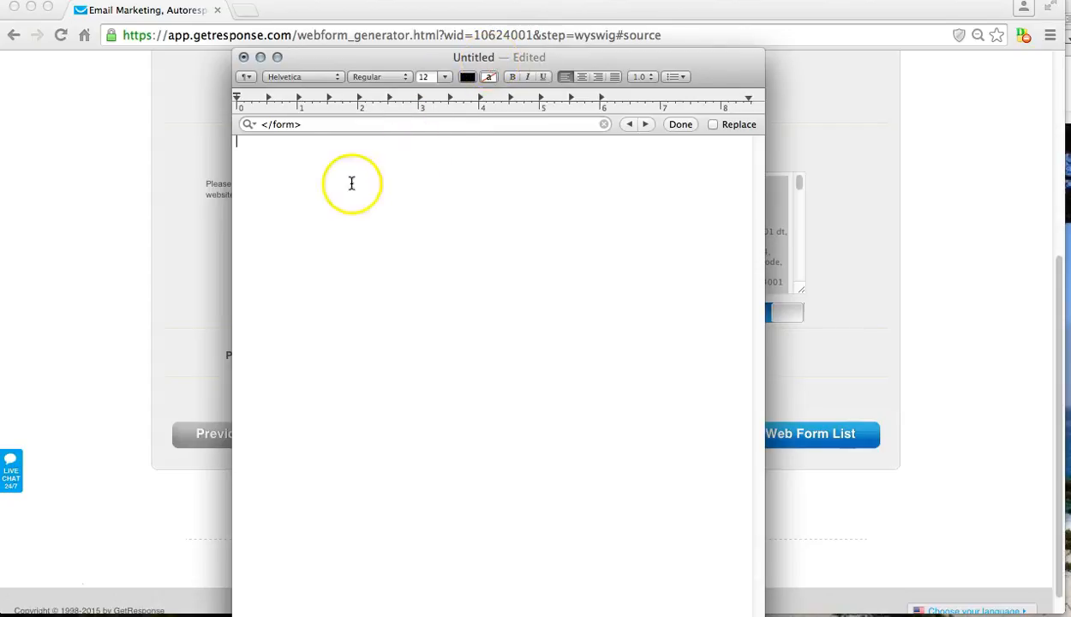
left_click(257, 148)
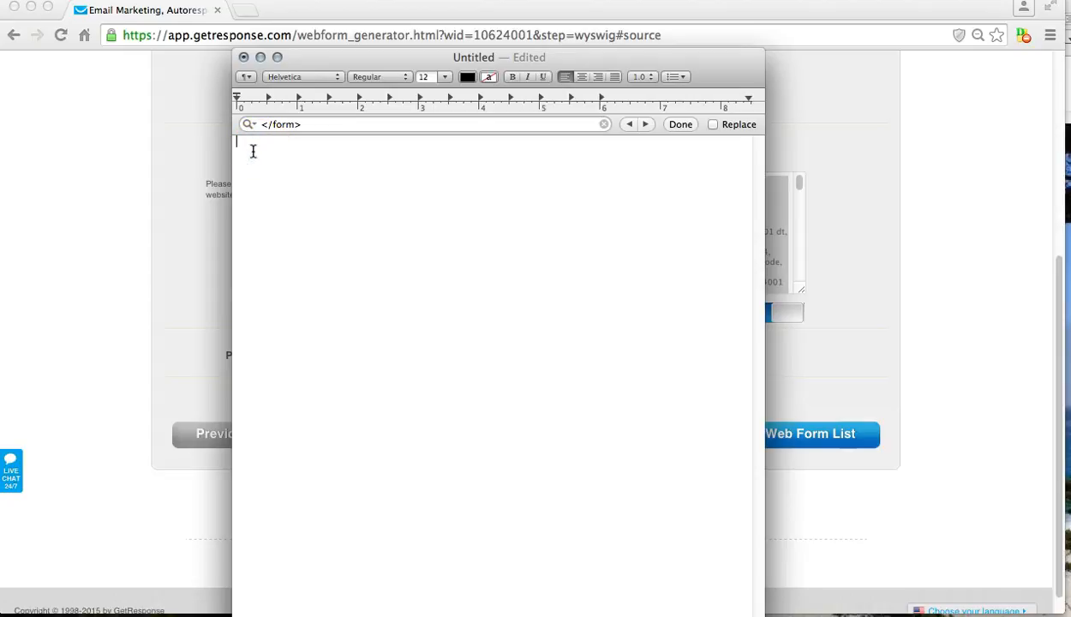
right_click(257, 149)
left_click(297, 196)
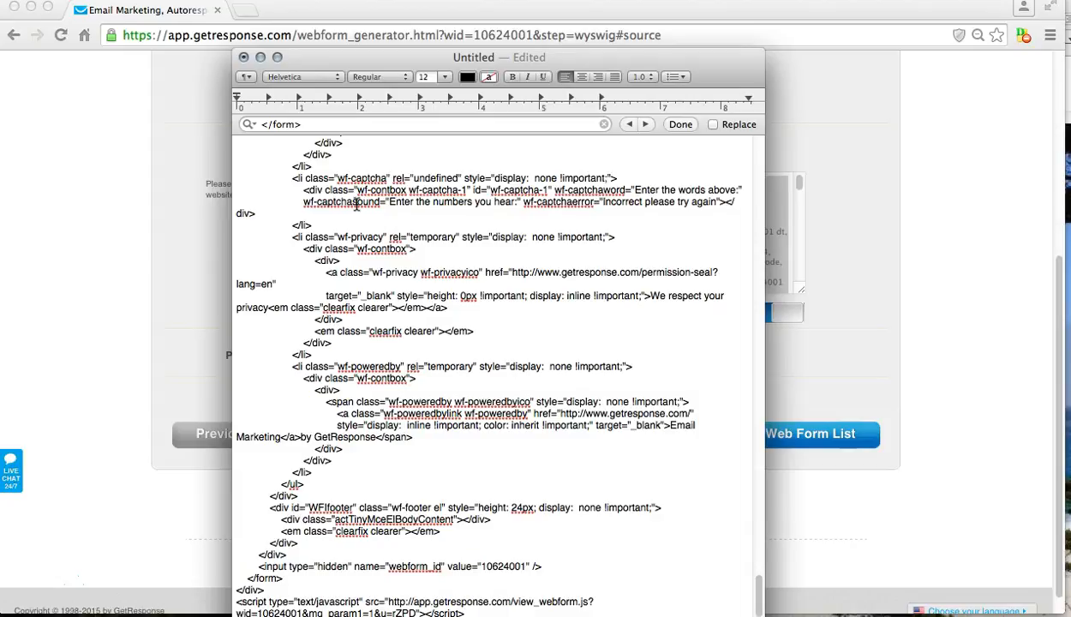
Find the closing </form> tag in the pasted code and insert a blank line directly after it.
key("super+f")
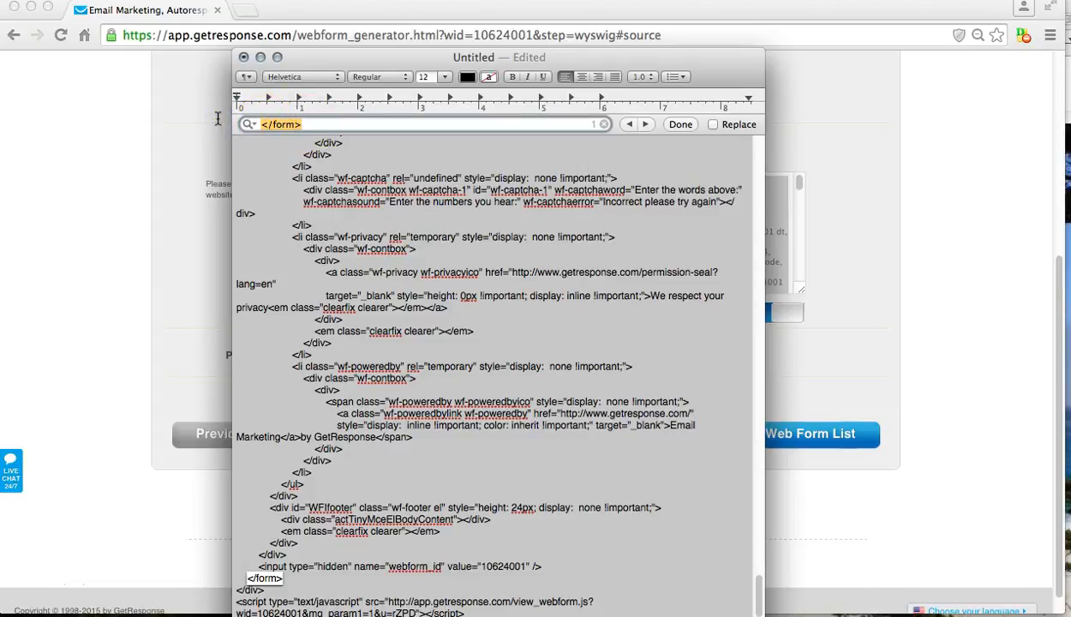
left_click(268, 124)
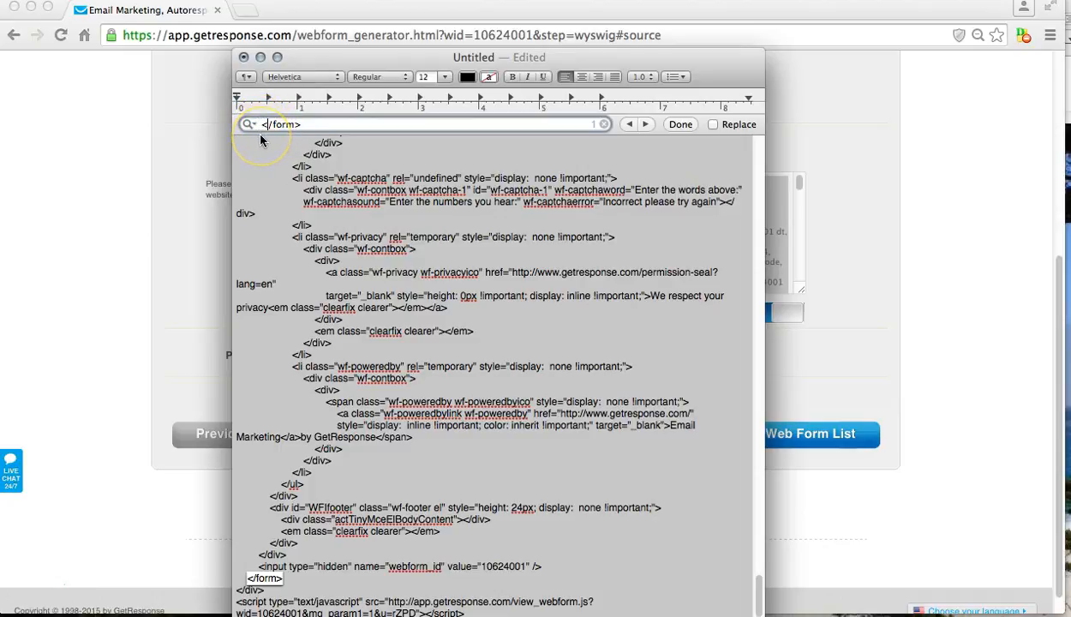
left_click(267, 125)
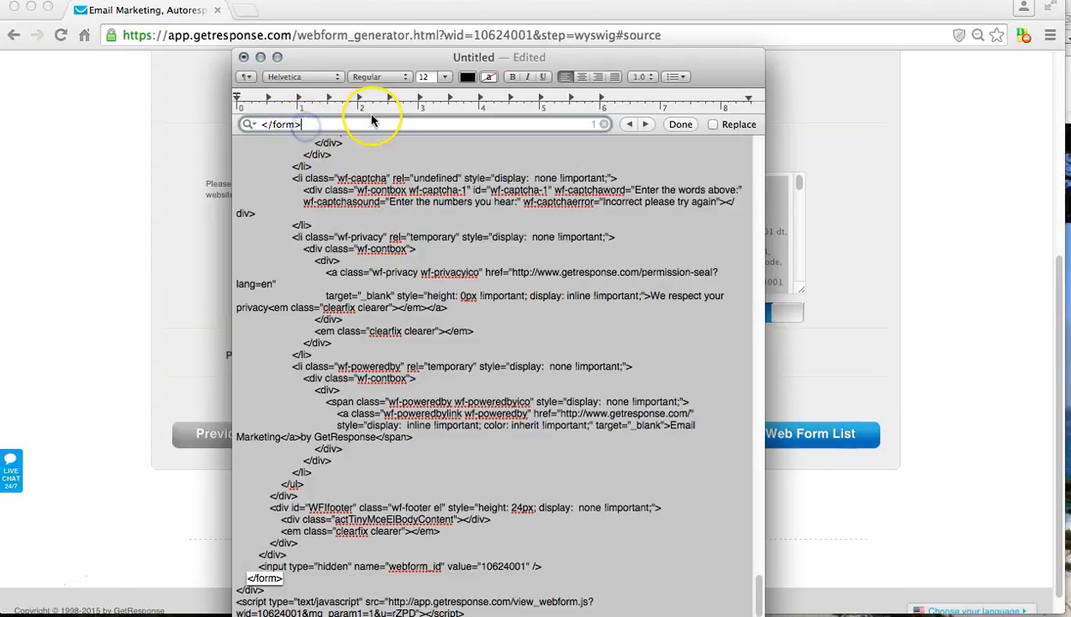
key("Return")
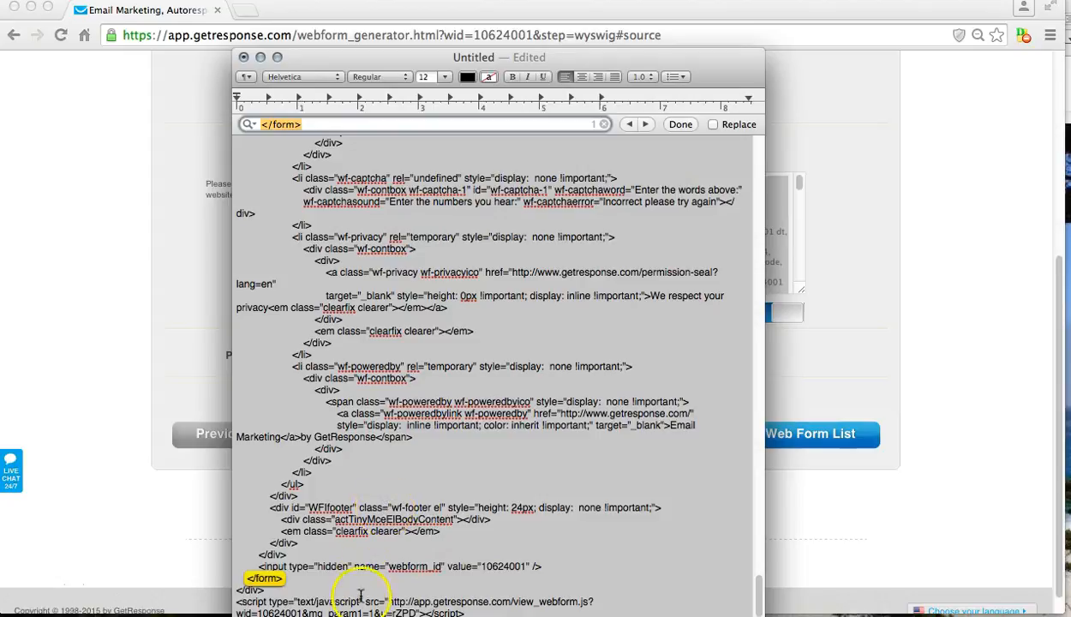
left_click(291, 578)
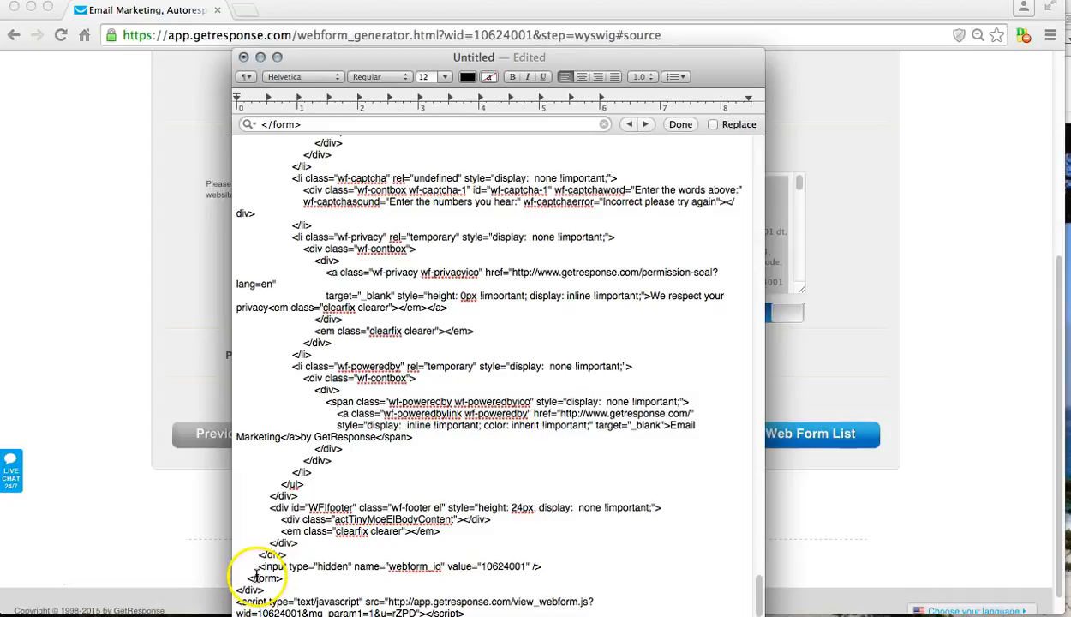
left_click(302, 579)
key("Return")
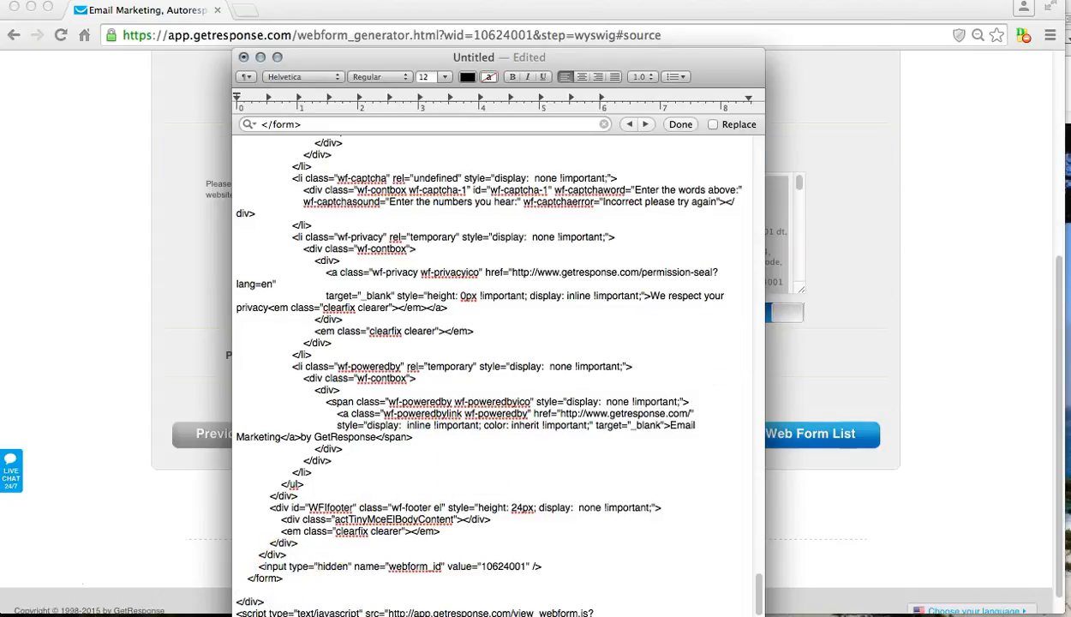
Copy the hidden "custom refer" input code from the funnel setup text document and paste it on the blank line below </form>.
left_click(1068, 90)
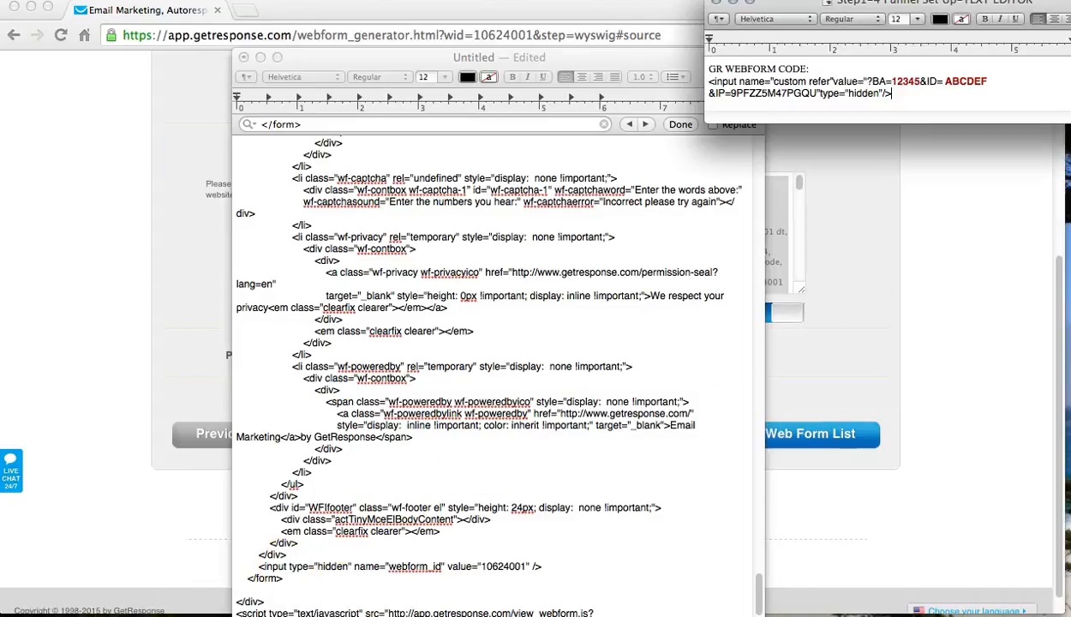
left_click(900, 94)
left_click_drag(900, 94, 691, 82)
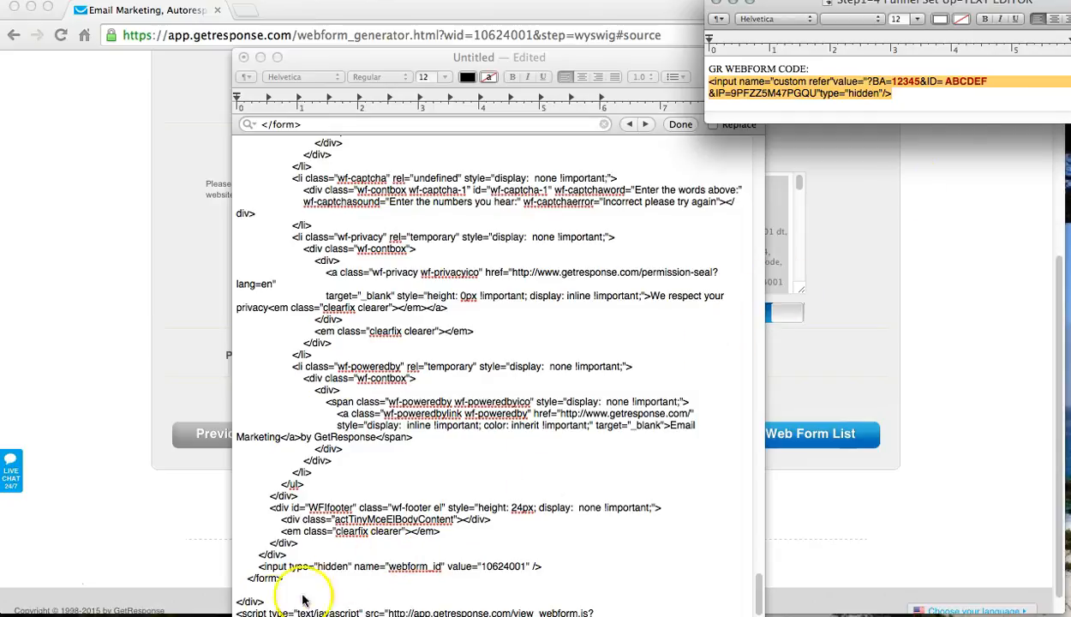
left_click(246, 586)
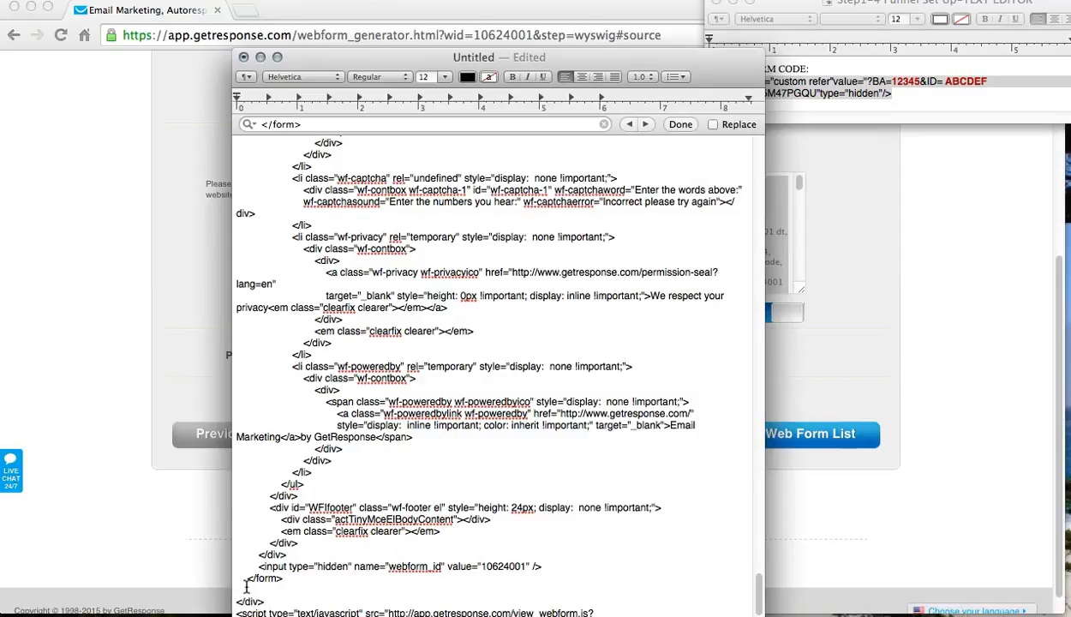
left_click(238, 588)
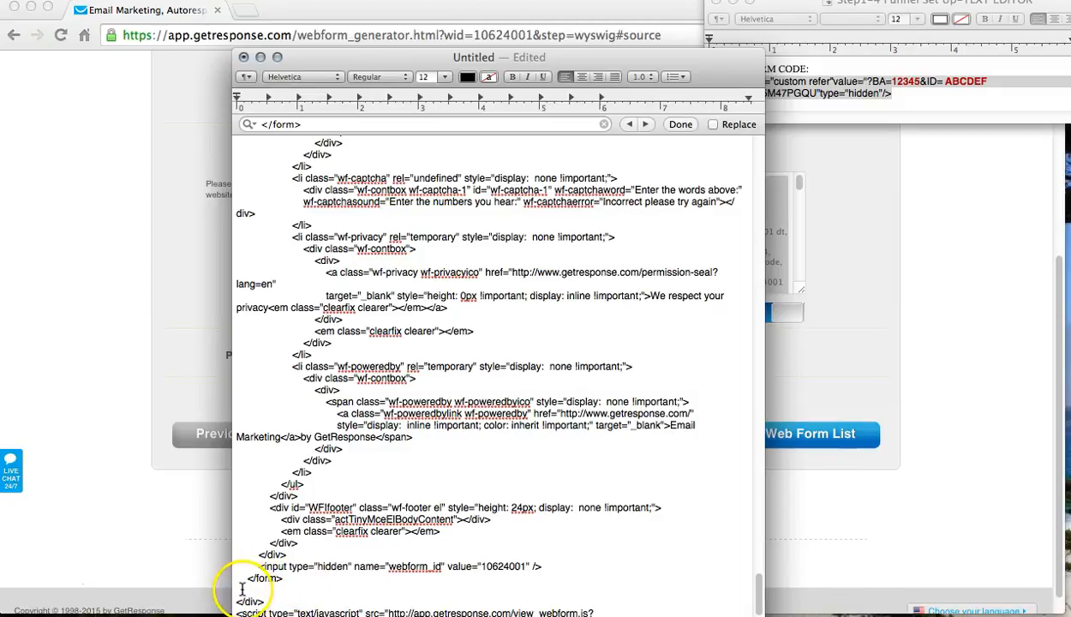
right_click(242, 590)
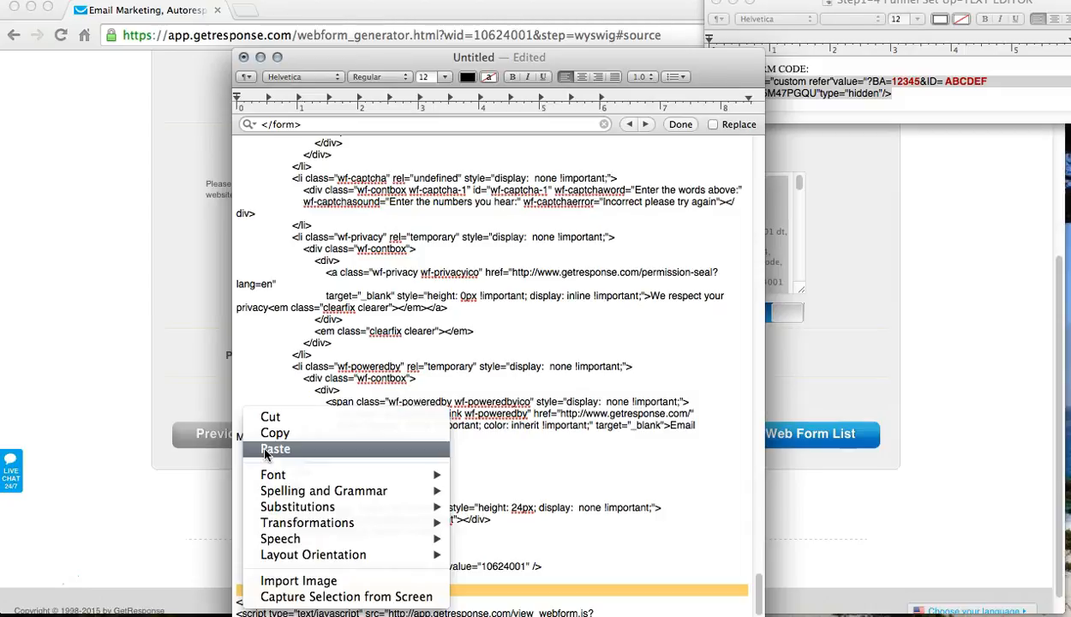
left_click(266, 449)
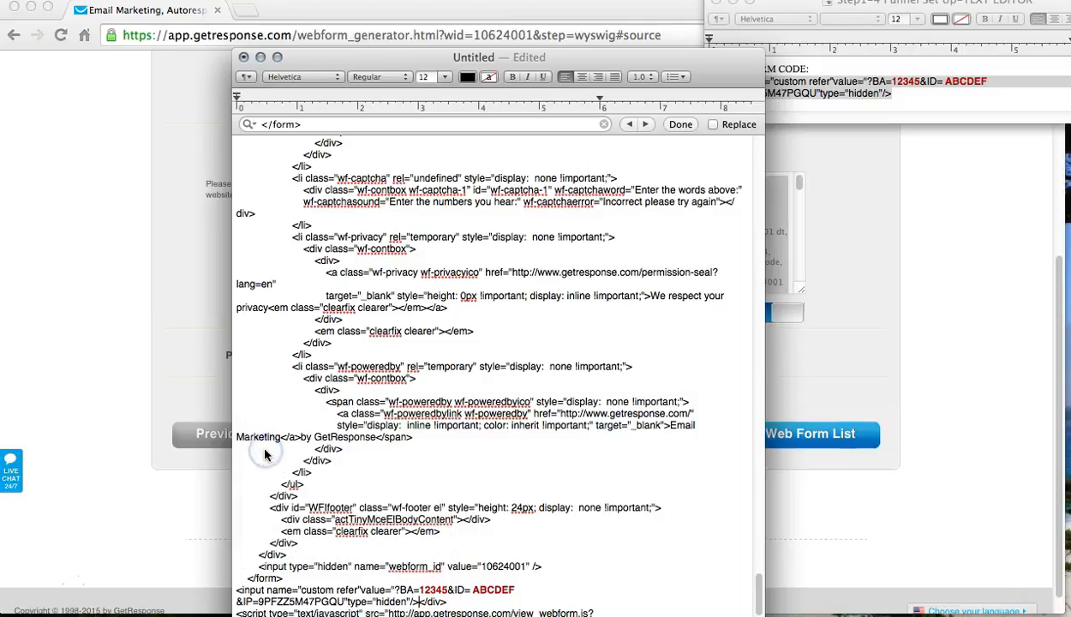
Highlight the BA placeholder 12345 and the ID placeholder ABCDEF in the pasted hidden input to examine the values needing personalisation.
scroll(530, 560, "down", 1)
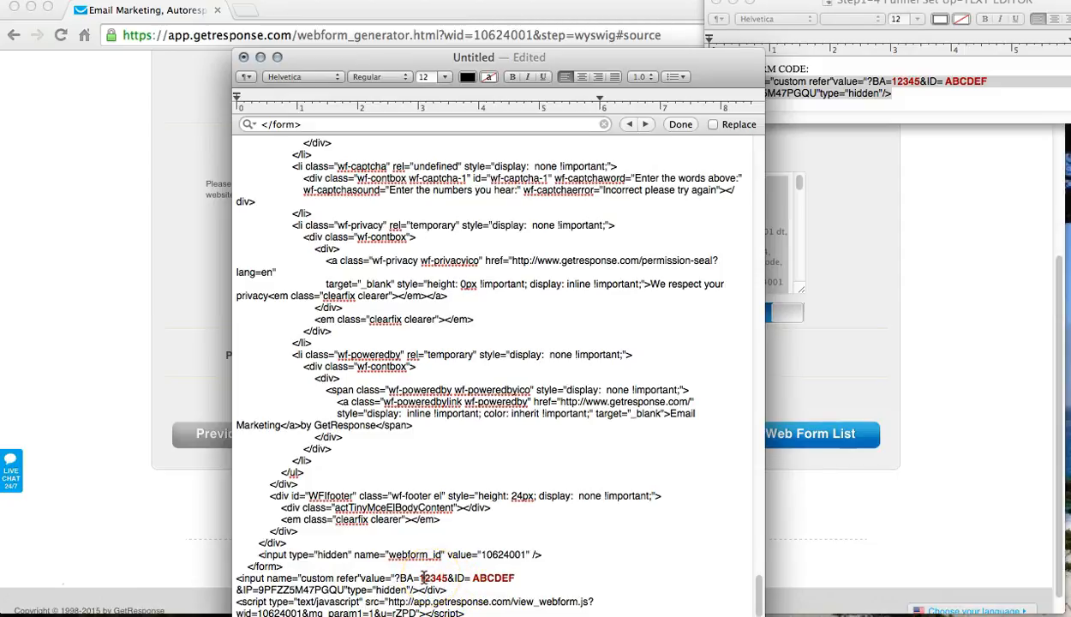
left_click_drag(420, 579, 449, 578)
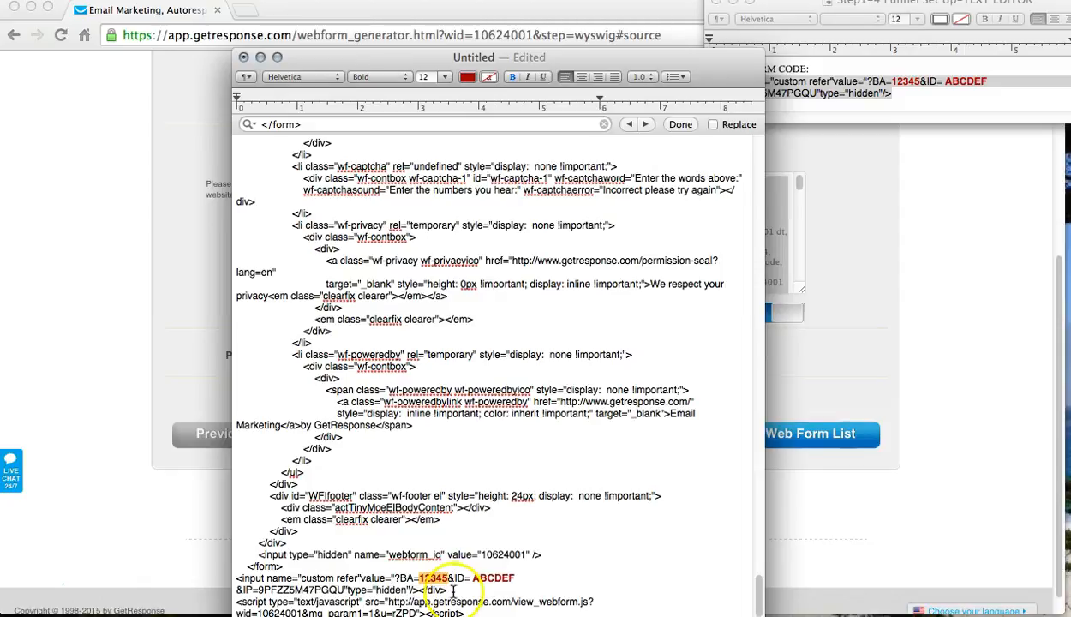
left_click(417, 579)
left_click_drag(418, 579, 449, 578)
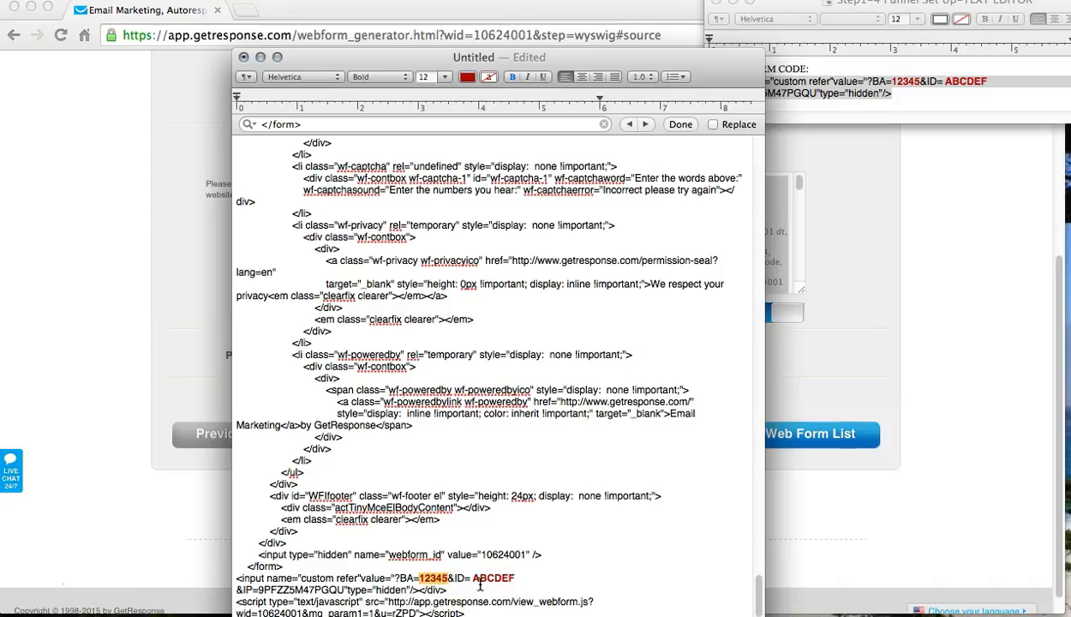
left_click_drag(474, 578, 514, 579)
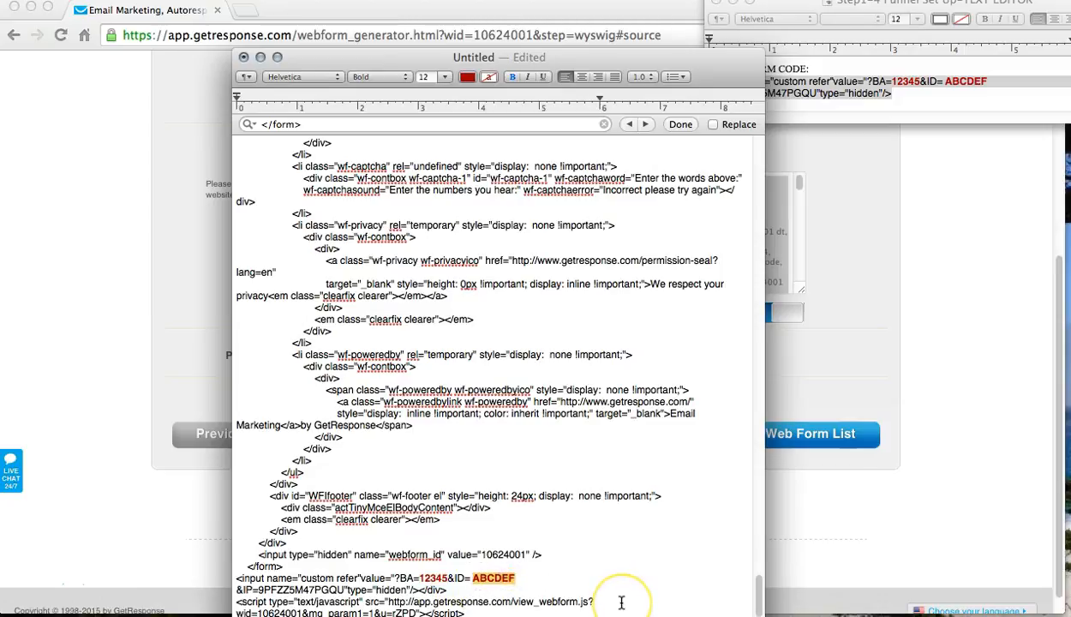